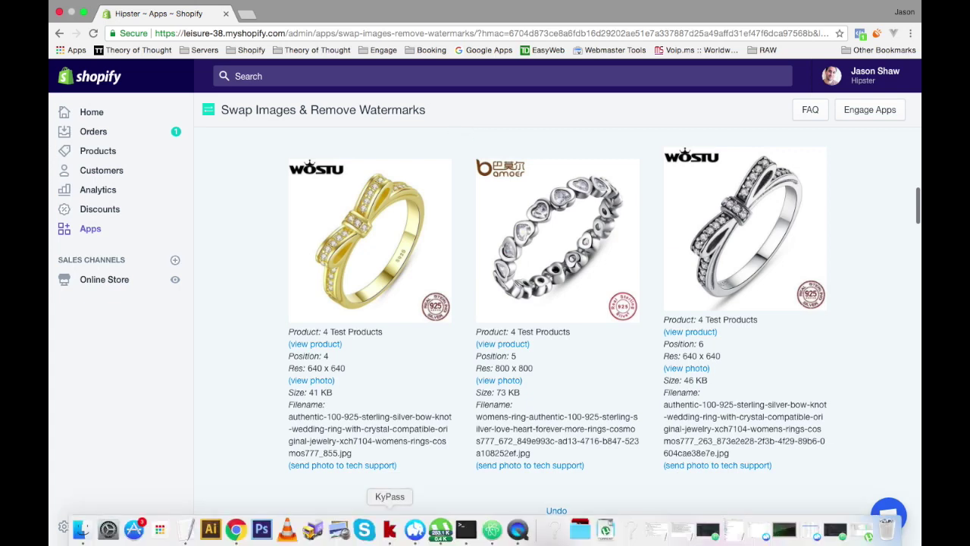
Step: Select the gold bow ring and heart band ring photos so three ring photos are marked for batch editing
scroll(466, 158, up, 7)
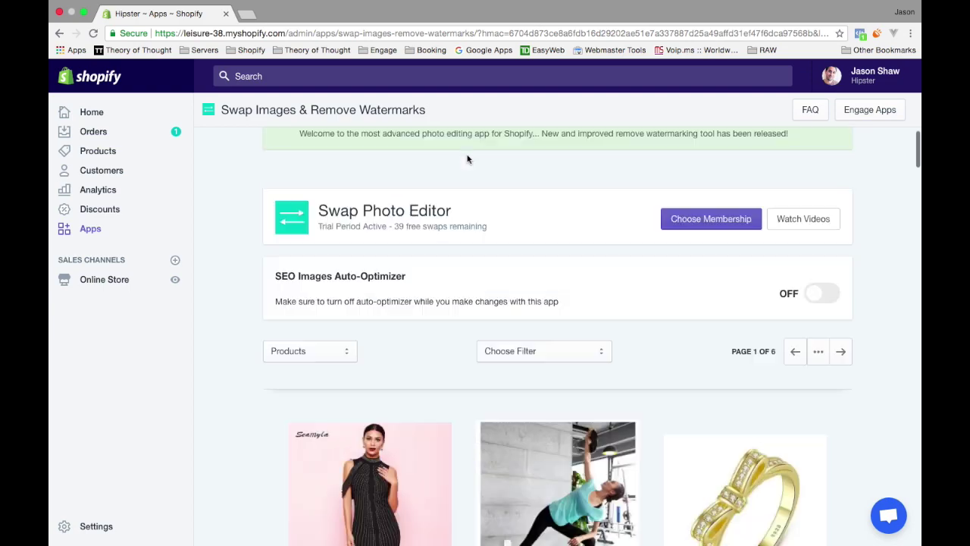
scroll(467, 158, down, 7)
scroll(467, 158, down, 8)
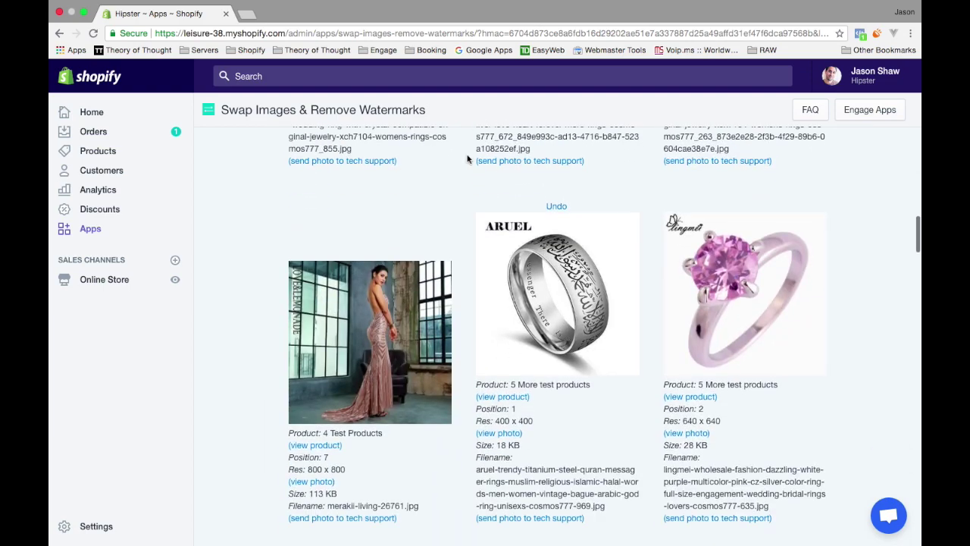
scroll(466, 159, up, 6)
scroll(467, 158, up, 4)
scroll(349, 345, down, 1)
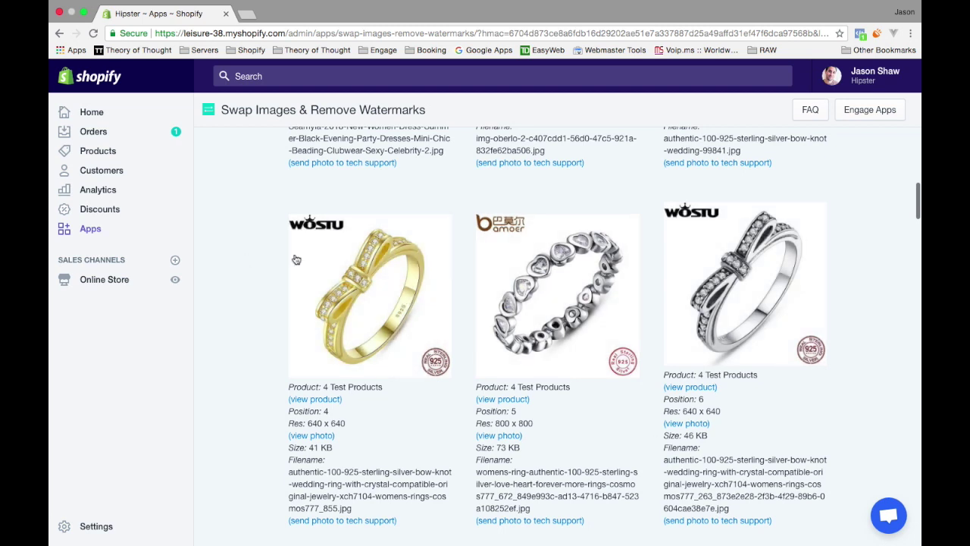
click(349, 280)
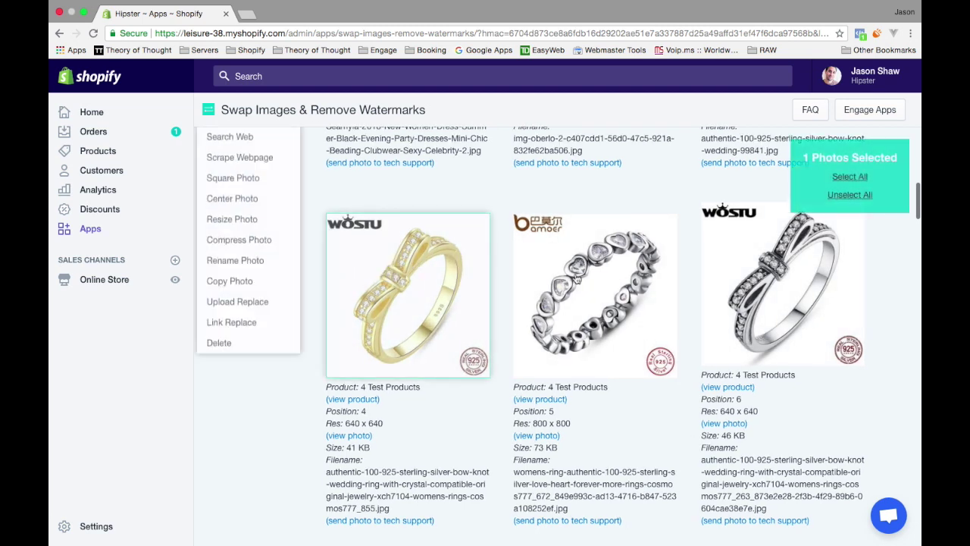
click(606, 285)
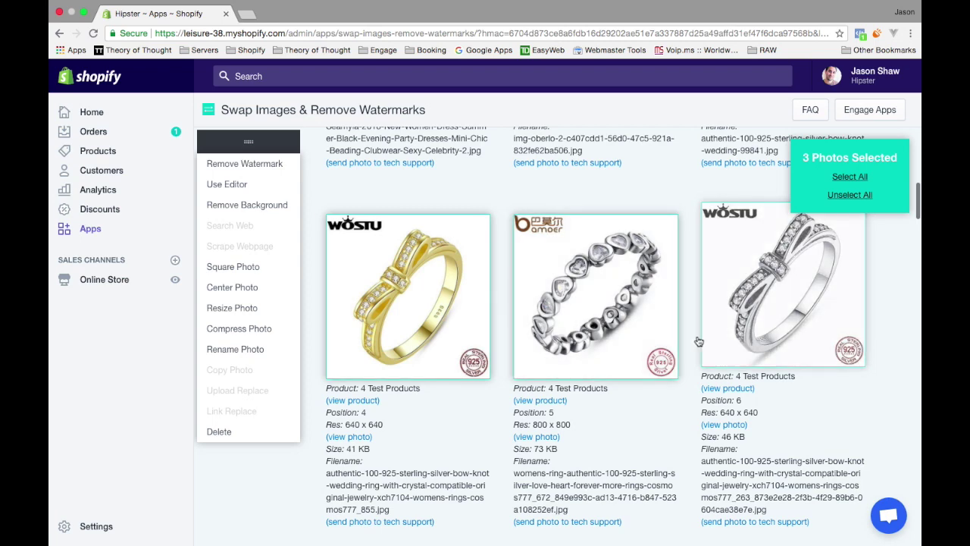
scroll(555, 402, down, 1)
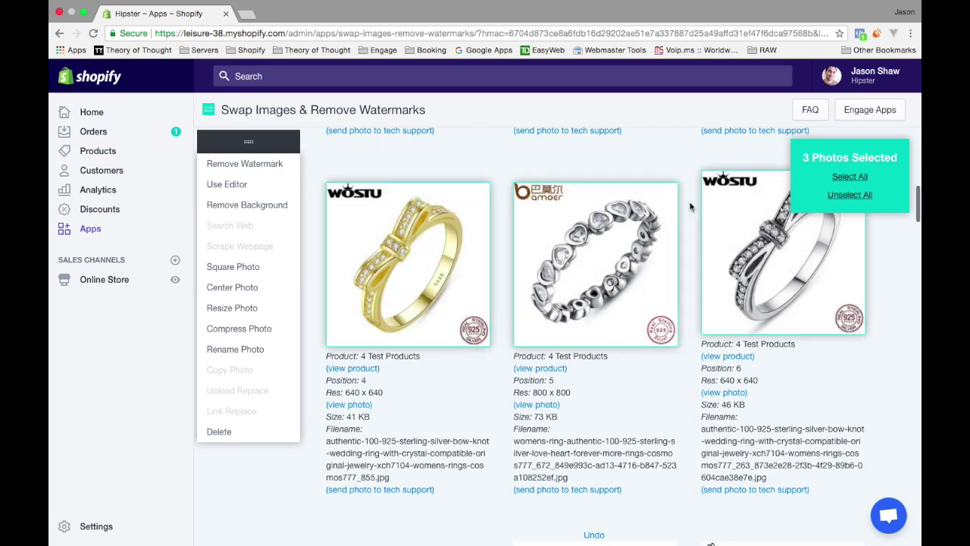
Step: Open the three selected ring photos in the editor and dismiss the Editor Tips
click(240, 187)
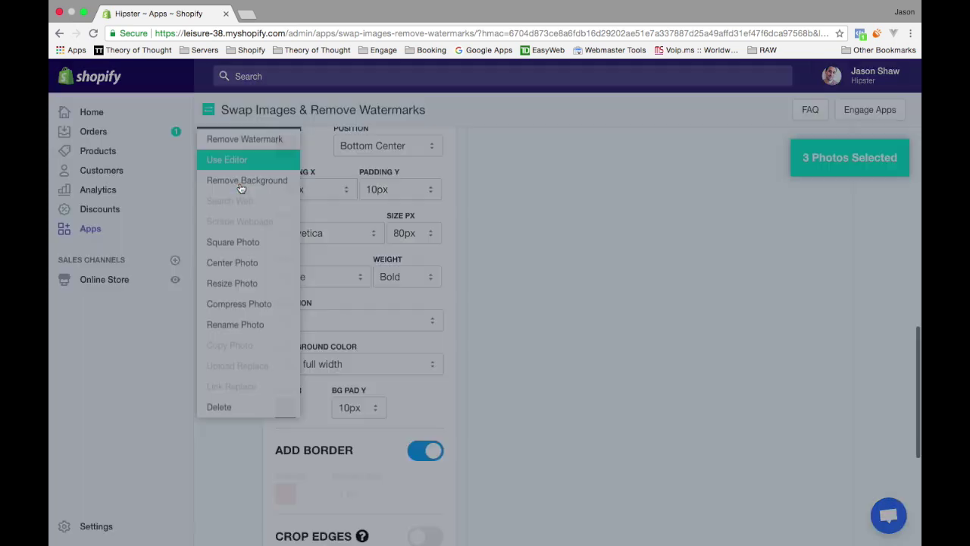
click(574, 365)
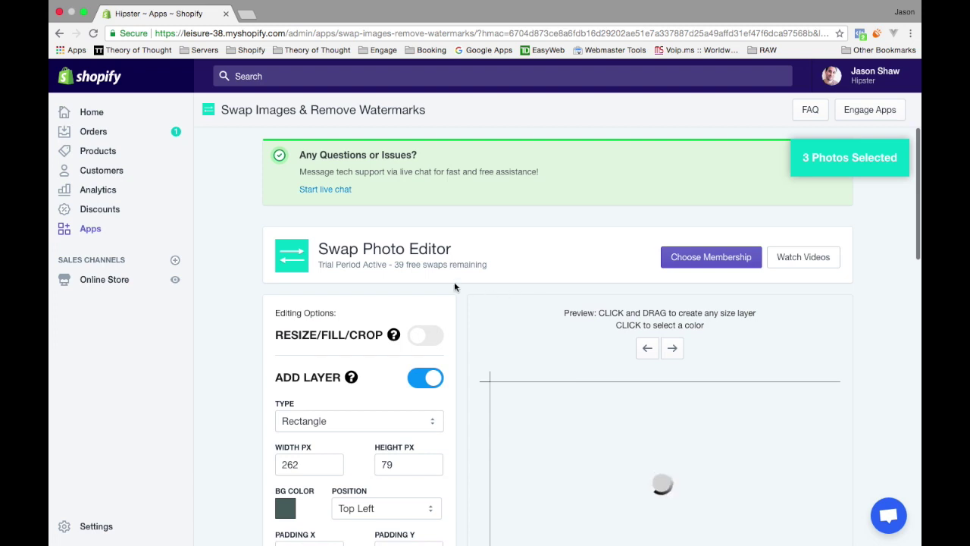
scroll(454, 281, down, 2)
scroll(462, 312, down, 4)
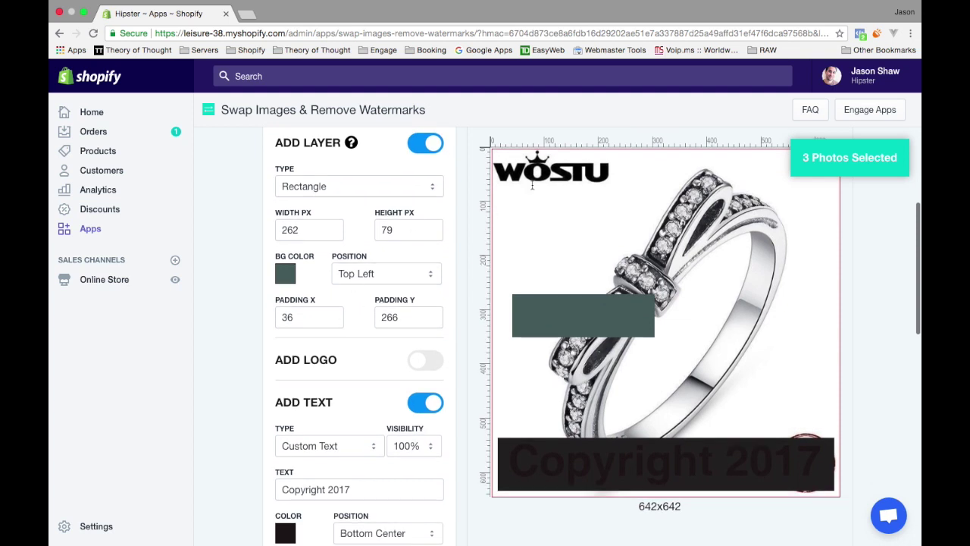
scroll(454, 345, up, 3)
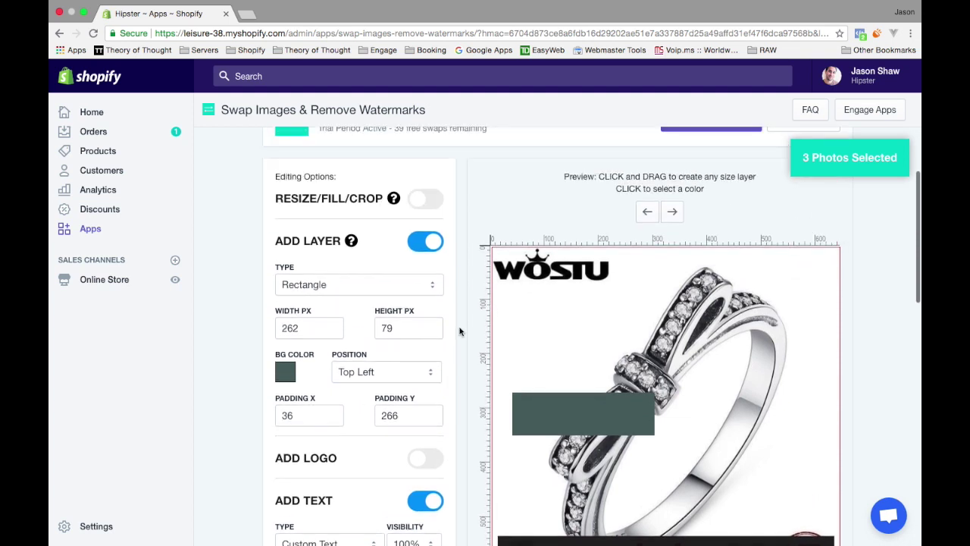
Step: Switch off Add Layer, Add Text, Add Border and Remove Color
click(432, 244)
scroll(439, 295, down, 1)
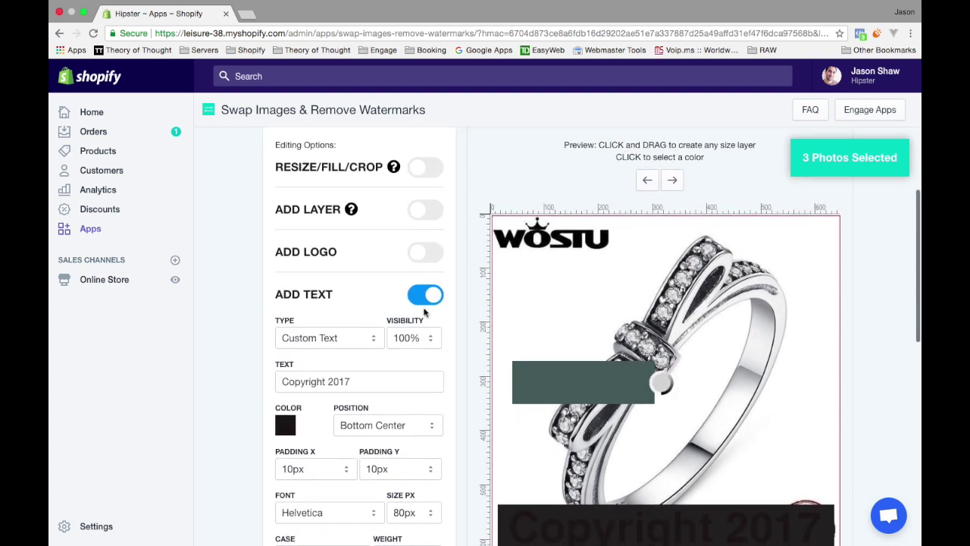
click(425, 296)
scroll(451, 314, down, 1)
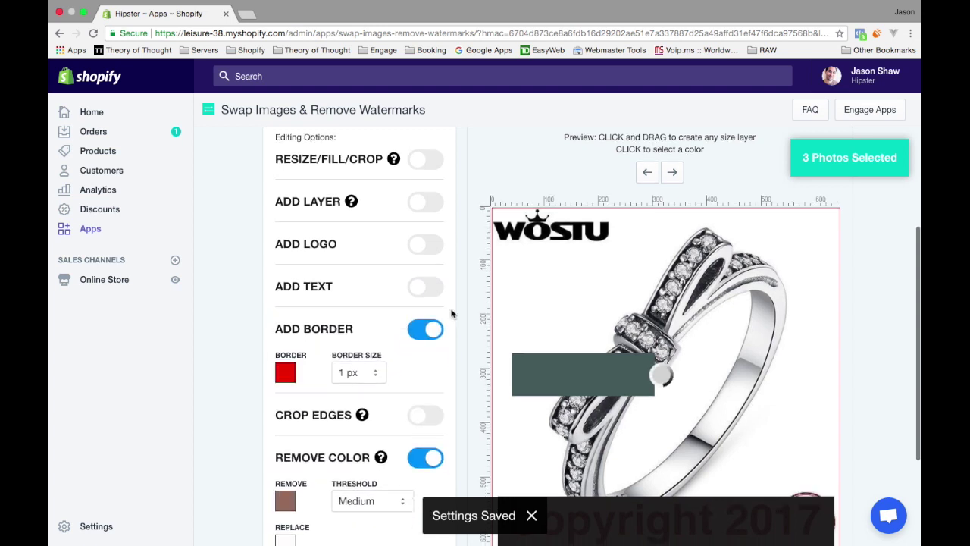
scroll(451, 313, down, 2)
click(436, 273)
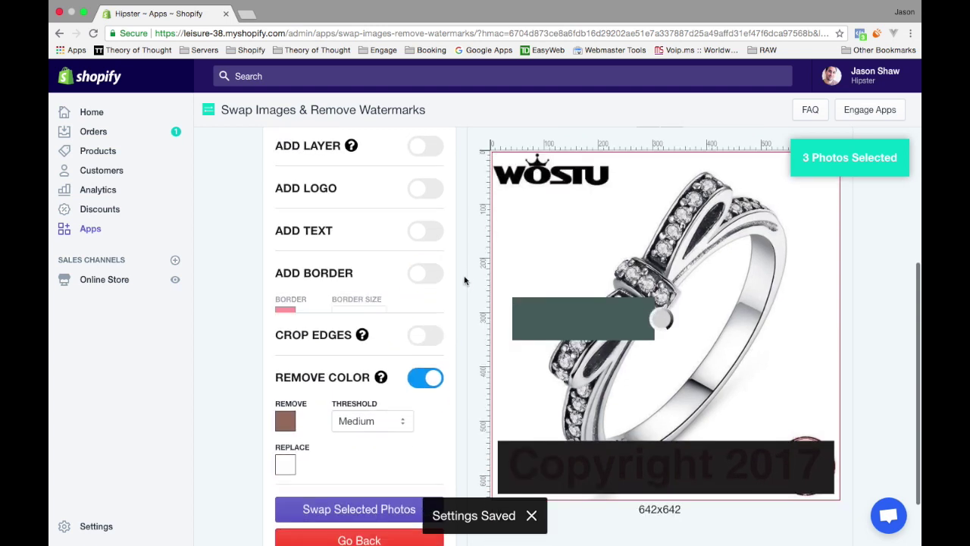
click(427, 360)
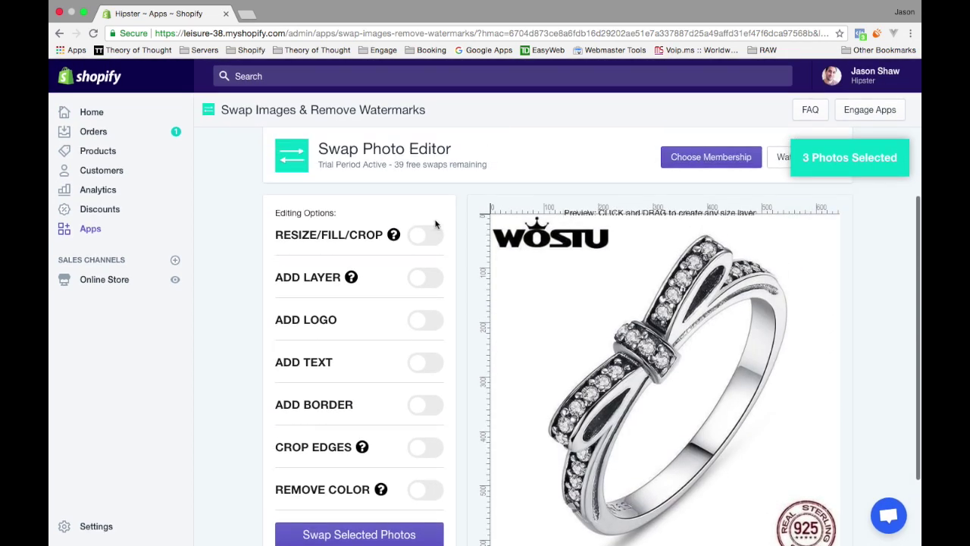
Step: Turn on Resize/Fill/Crop and preview the next two selected ring photos
click(425, 236)
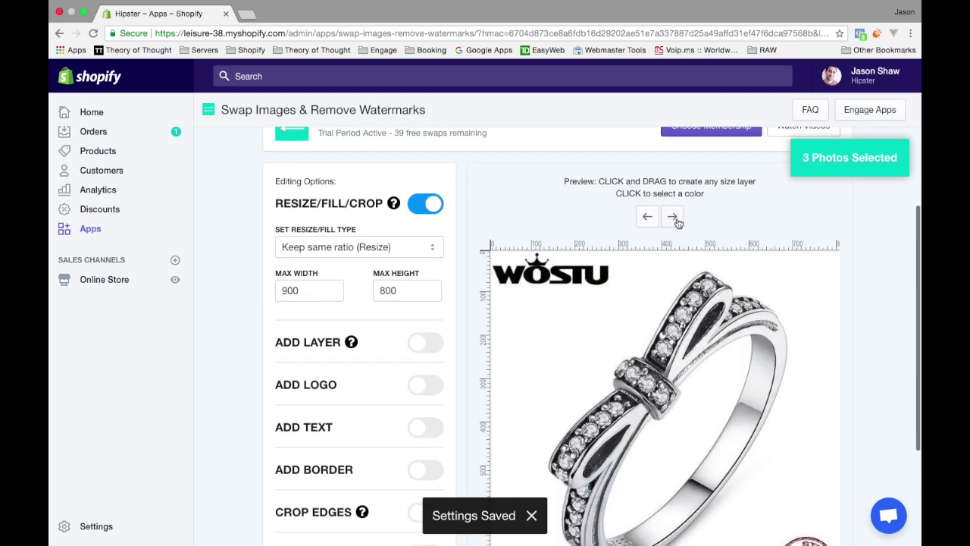
scroll(553, 213, down, 2)
scroll(552, 212, up, 3)
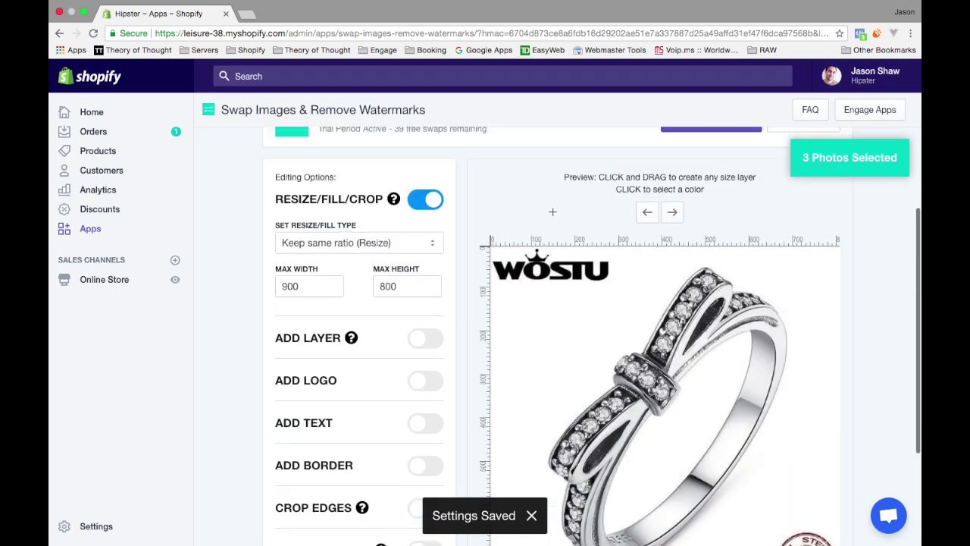
click(673, 242)
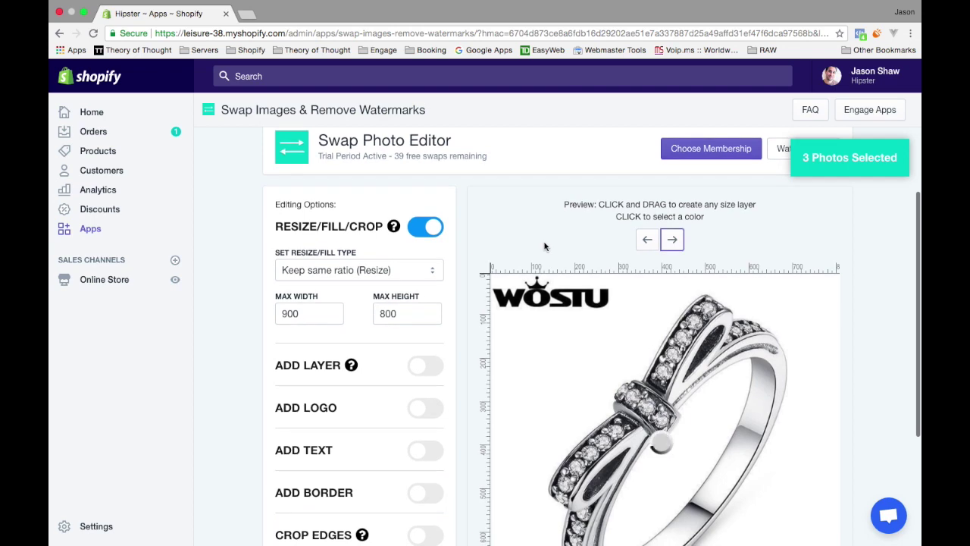
scroll(545, 244, down, 3)
scroll(657, 437, up, 3)
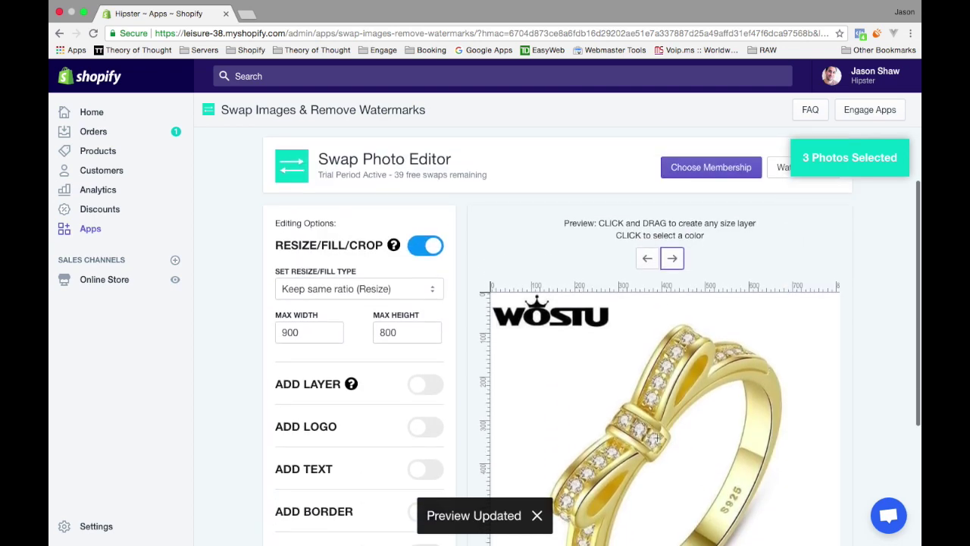
click(672, 267)
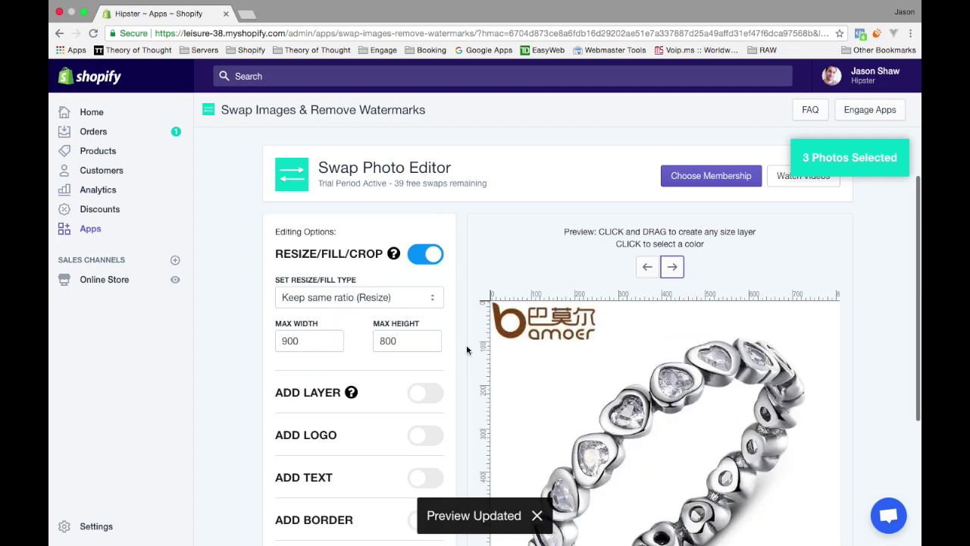
scroll(466, 344, down, 5)
scroll(466, 344, up, 3)
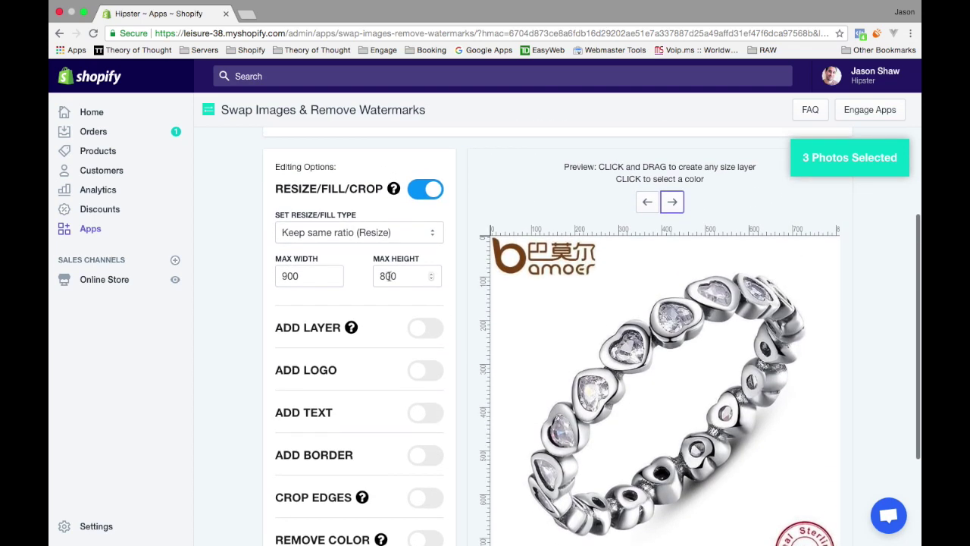
scroll(640, 448, down, 3)
scroll(624, 333, up, 3)
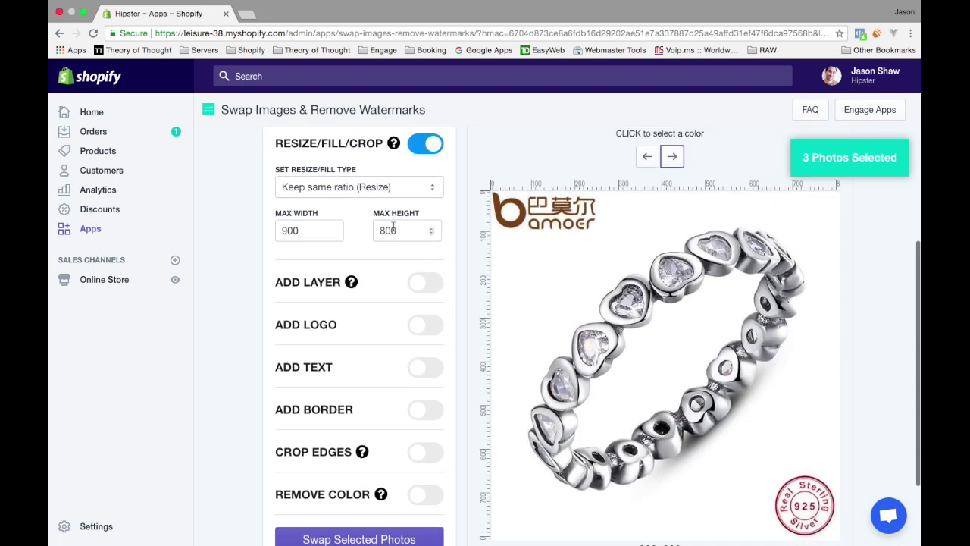
Step: Change Max Height from 800 to 900, keeping the same ratio within 900 × 900
double_click(393, 227)
text(900)
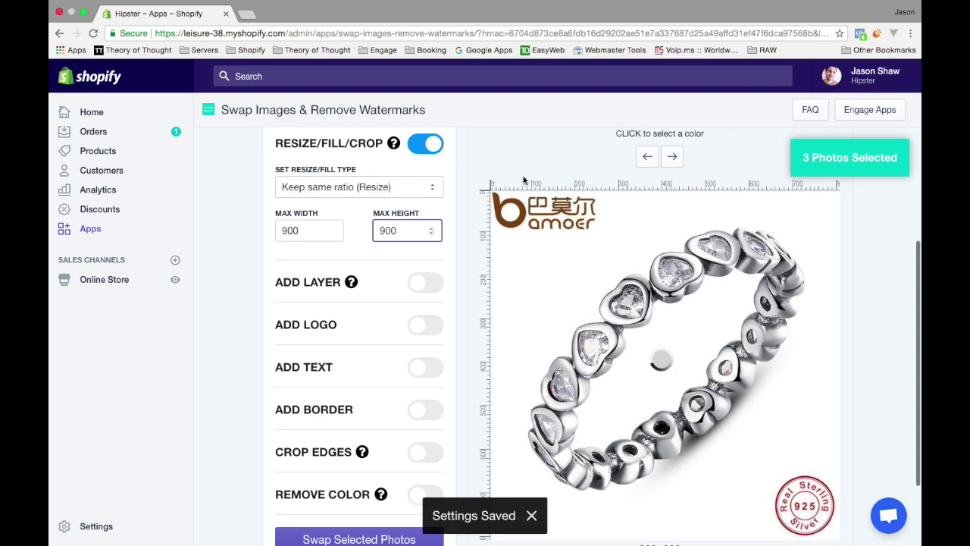
scroll(531, 164, down, 3)
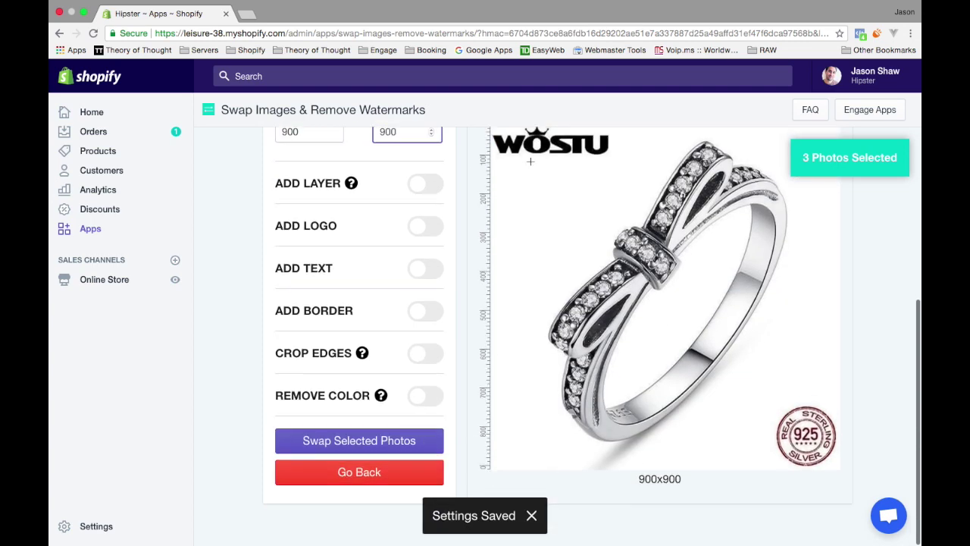
scroll(530, 162, up, 3)
scroll(530, 162, down, 1)
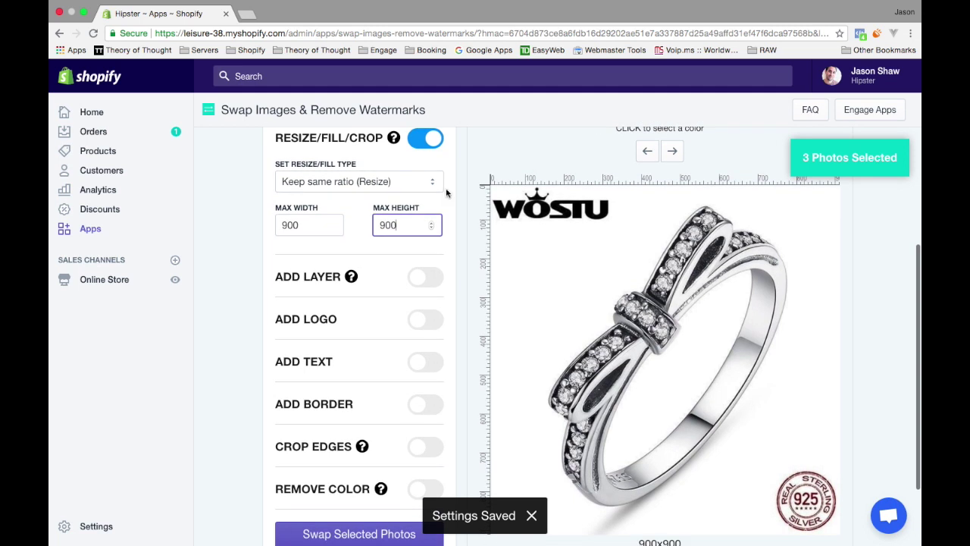
click(405, 182)
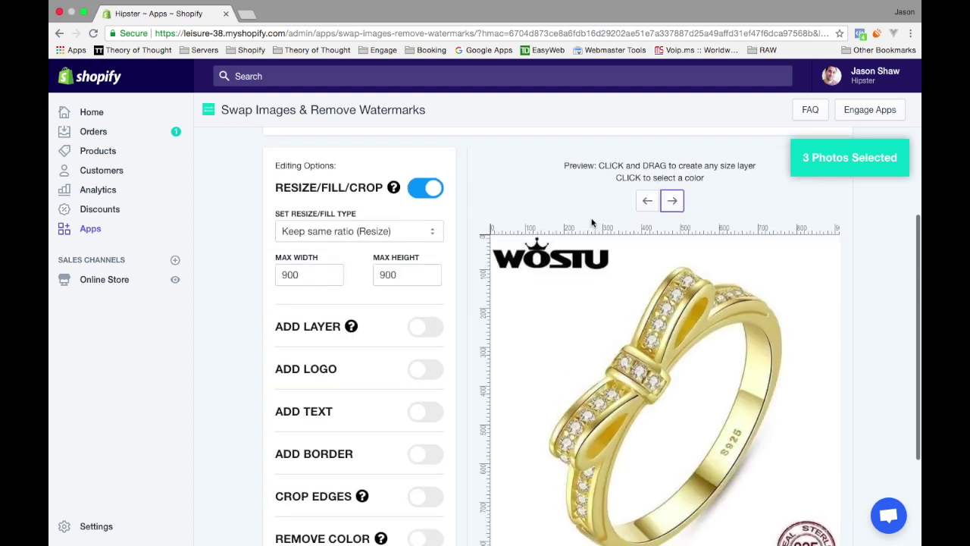
Step: Drag the top-left rectangle layer over the WOSTU logo, giving a white 331 × 123 px block
mouse_move(620, 283)
mouse_down()
mouse_move(503, 249)
mouse_move(493, 234)
mouse_up()
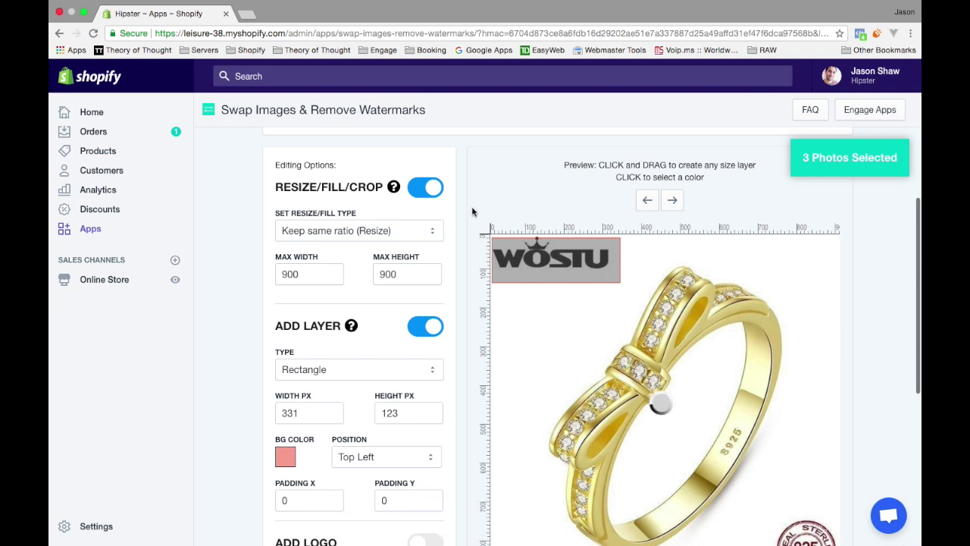
scroll(560, 299, down, 3)
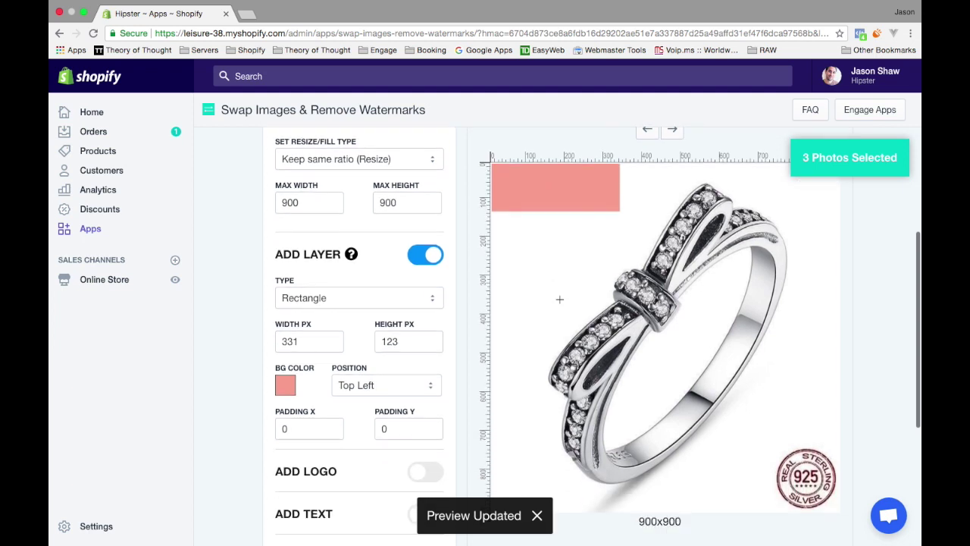
scroll(559, 299, up, 1)
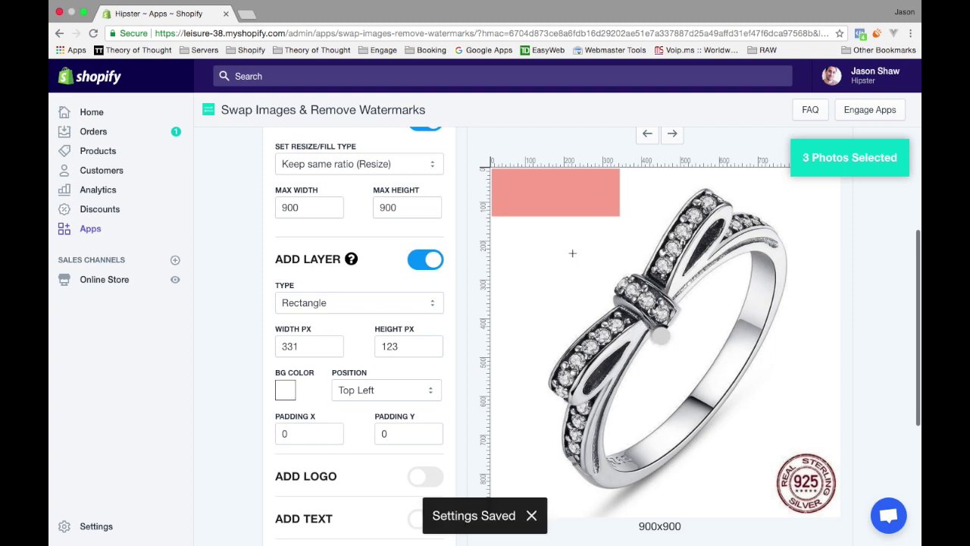
scroll(546, 306, up, 1)
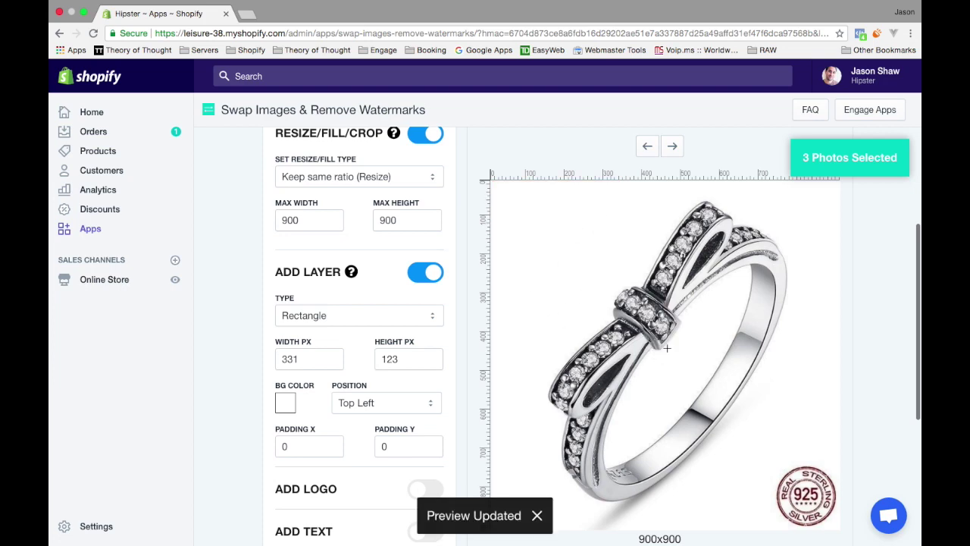
scroll(667, 348, down, 2)
scroll(667, 364, up, 3)
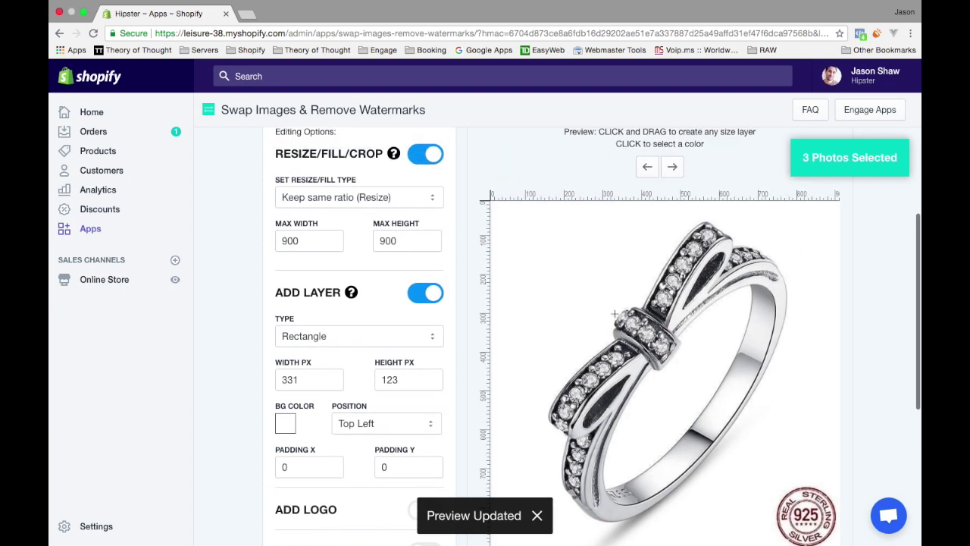
scroll(418, 402, down, 5)
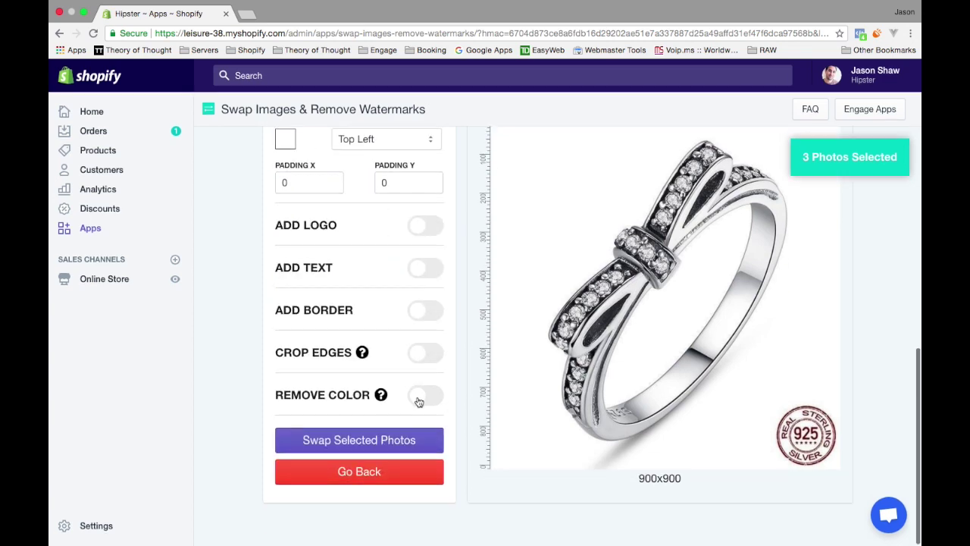
scroll(587, 190, up, 5)
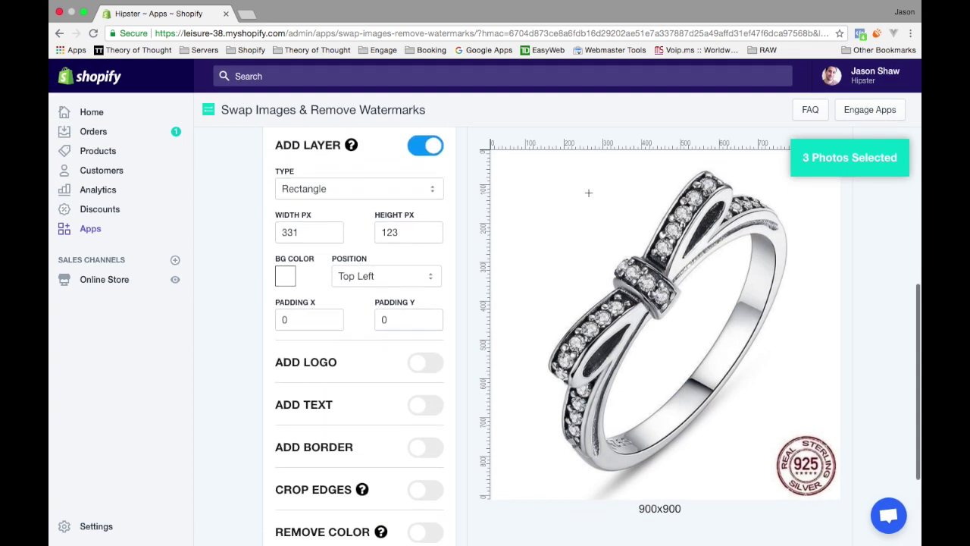
Step: Step the preview past the gold ring to the heart-stone silver ring photo
click(674, 215)
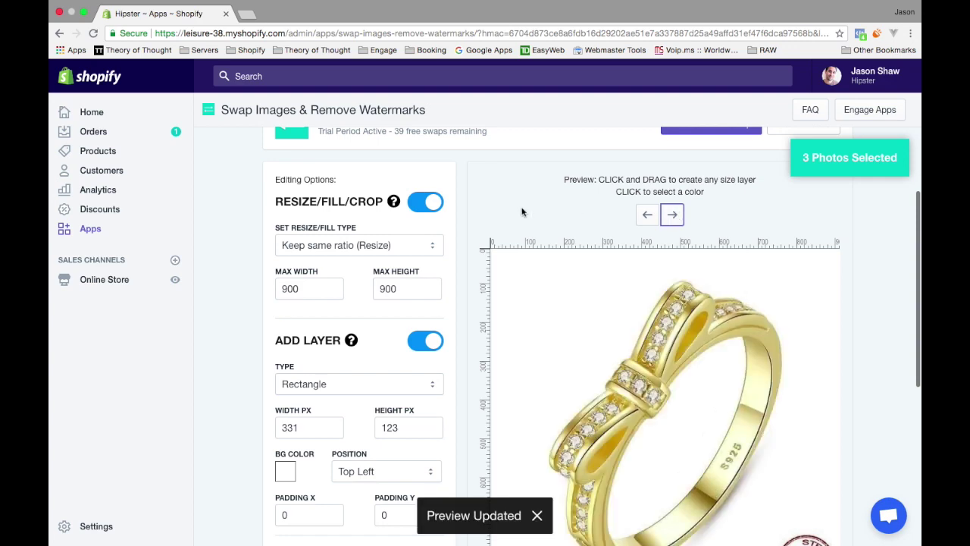
scroll(521, 211, down, 3)
scroll(522, 209, up, 2)
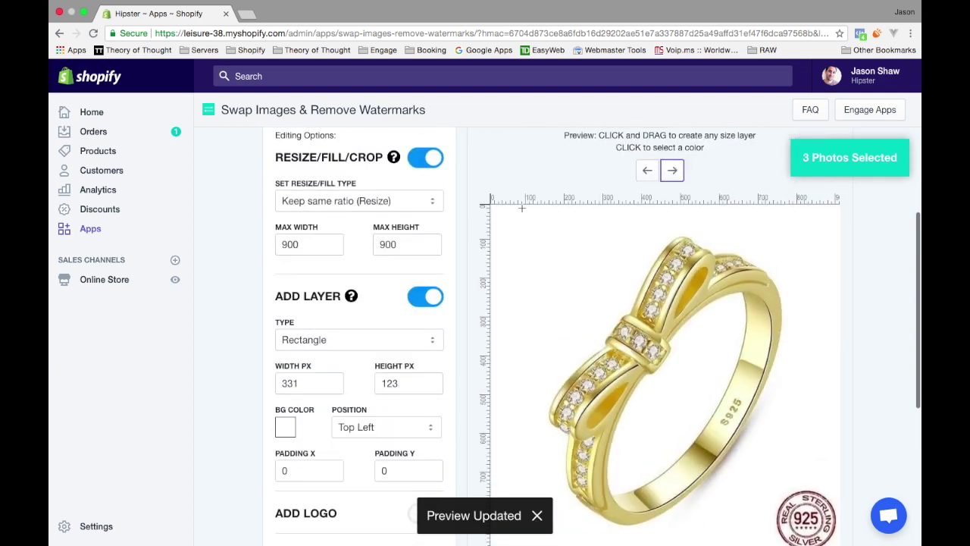
click(678, 170)
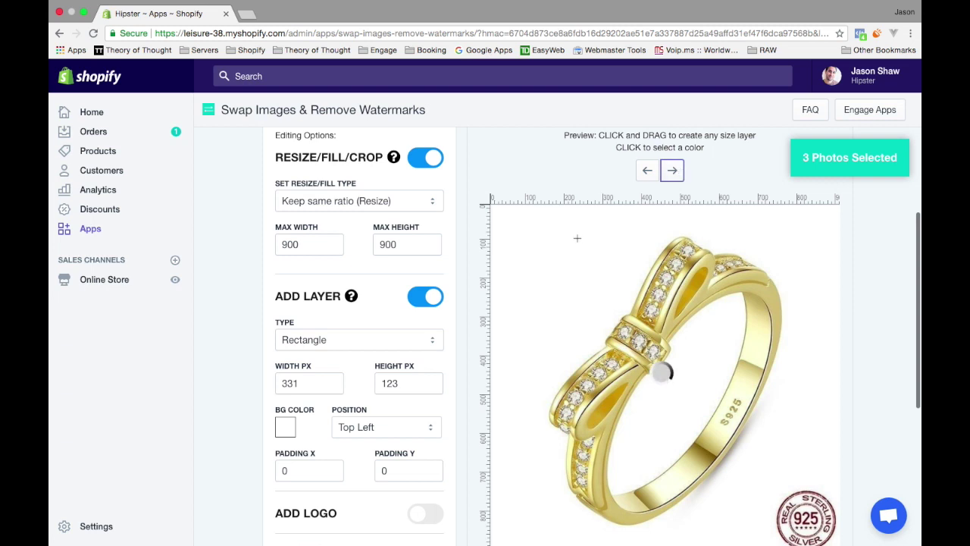
scroll(507, 367, down, 2)
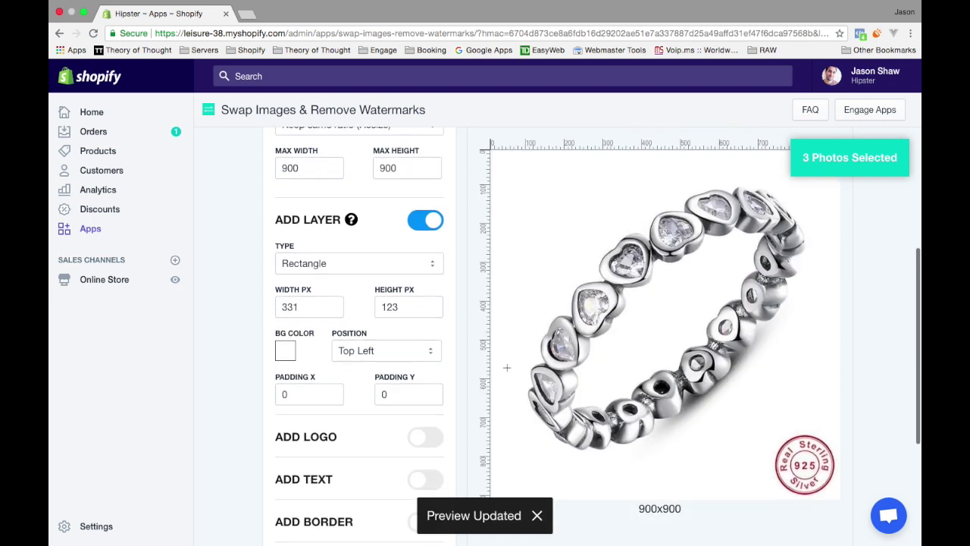
scroll(565, 265, down, 5)
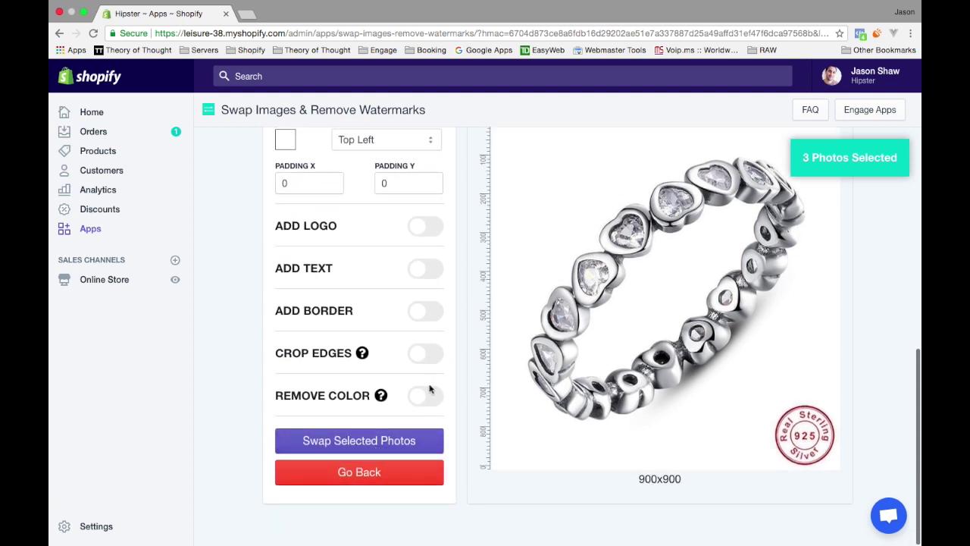
scroll(453, 278, up, 5)
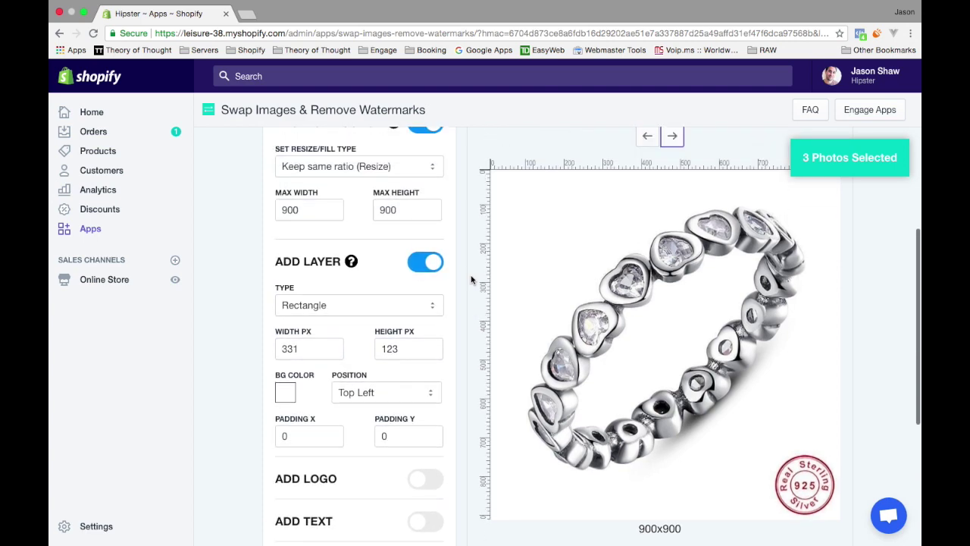
scroll(471, 280, up, 1)
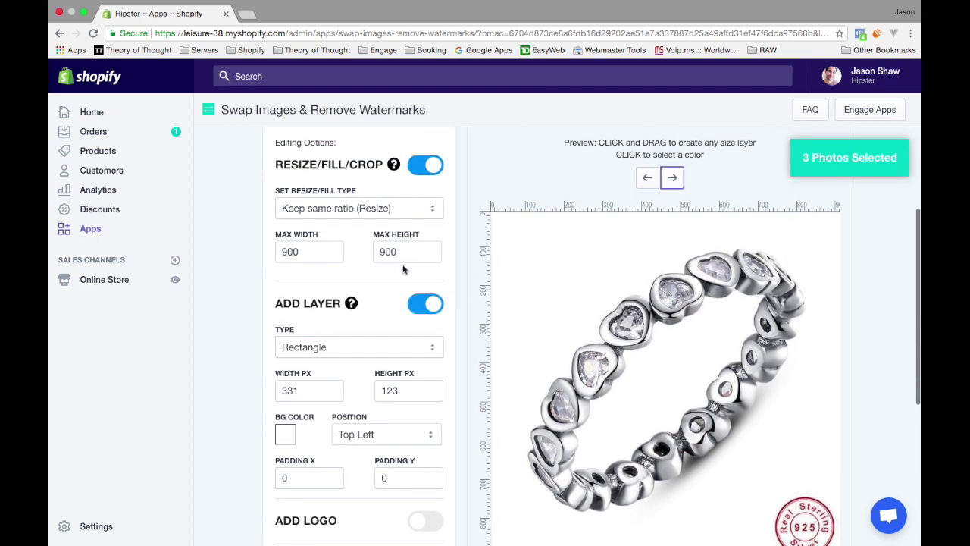
scroll(512, 263, up, 1)
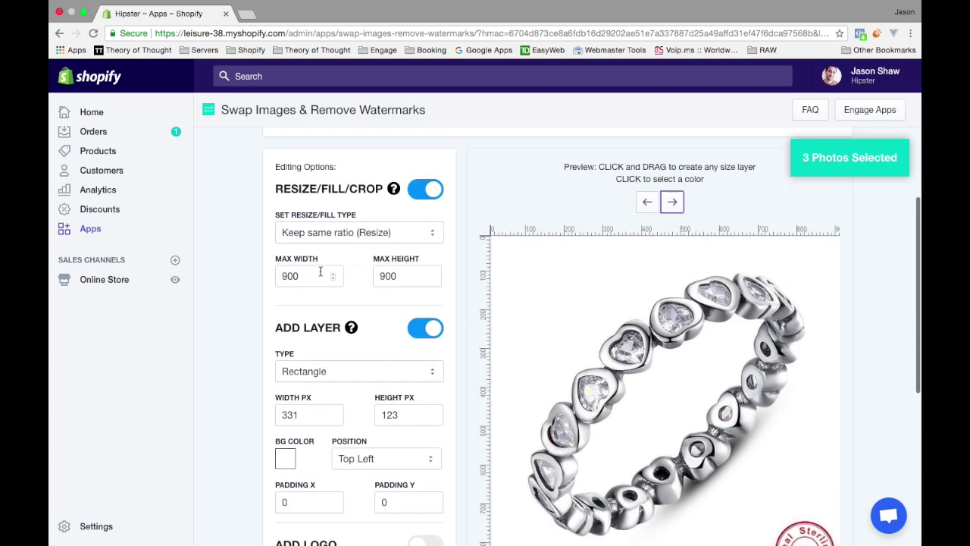
click(355, 235)
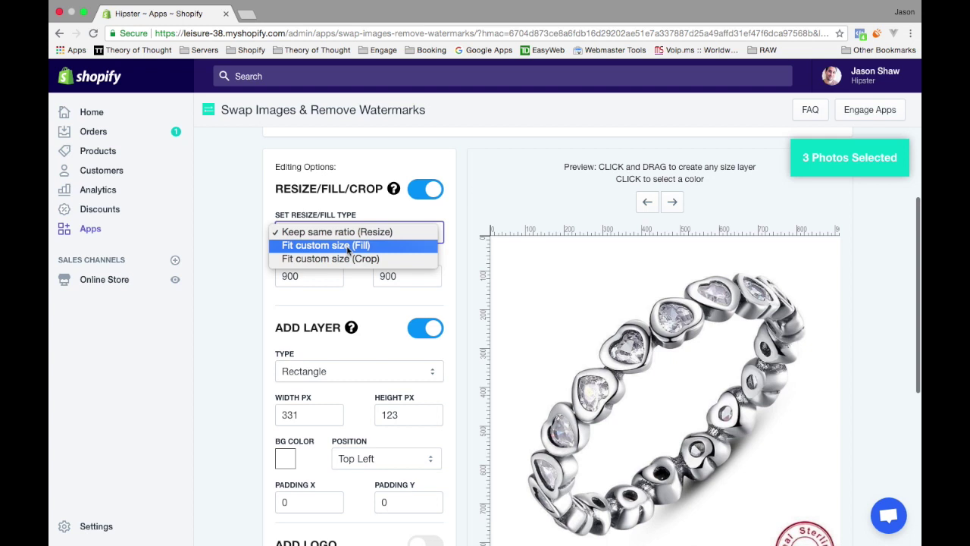
Step: Choose 'Fit custom size (Fill)' with width 900 and height 1200, then review the ring preview
click(347, 245)
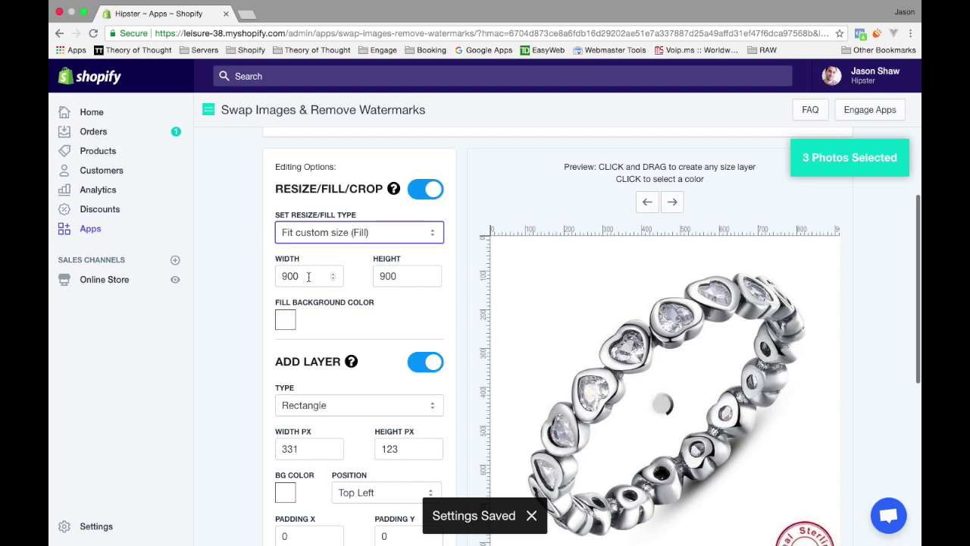
click(308, 277)
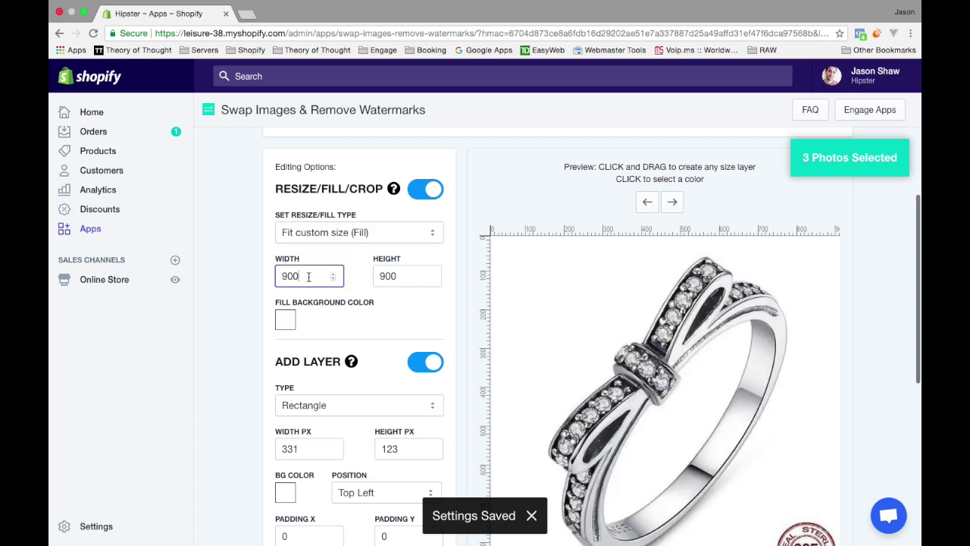
click(384, 276)
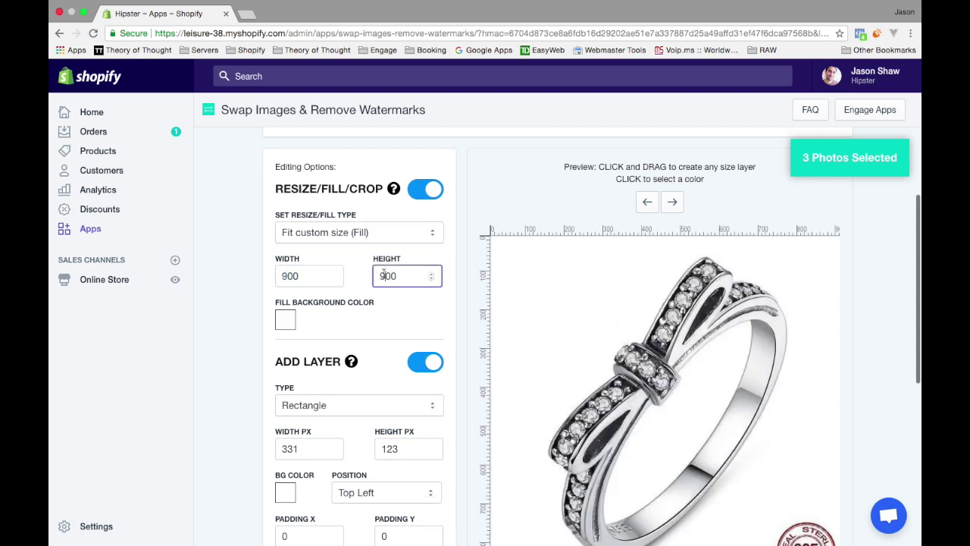
text(1200)
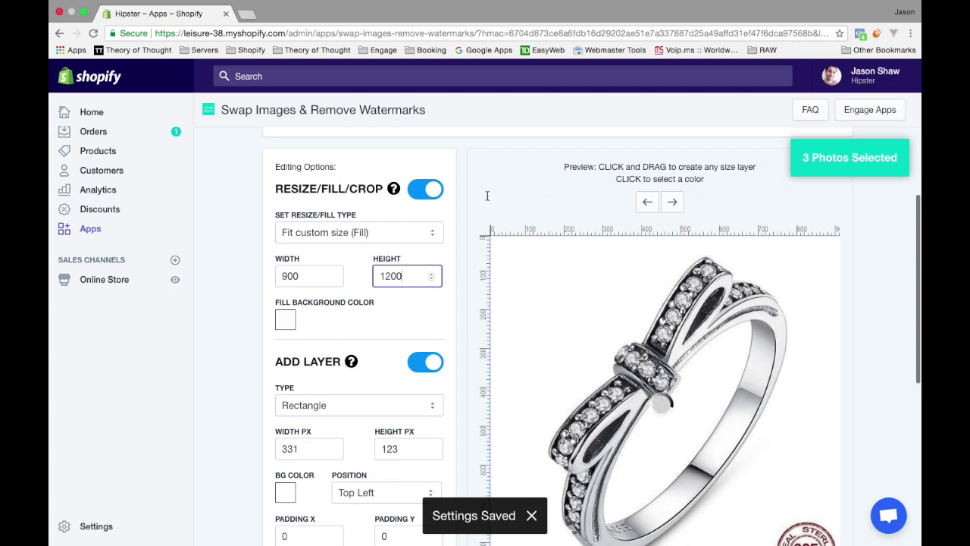
scroll(470, 213, down, 1)
scroll(469, 213, down, 2)
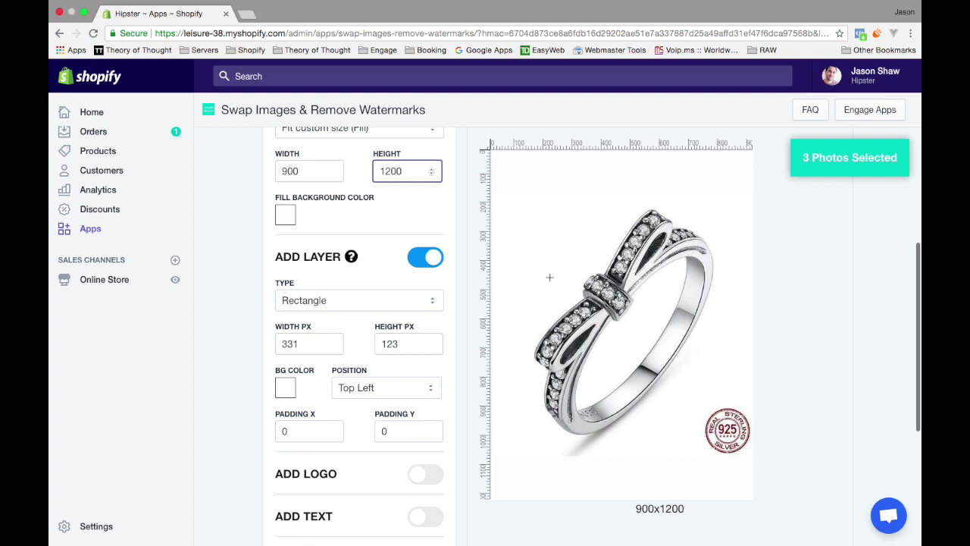
scroll(543, 262, down, 1)
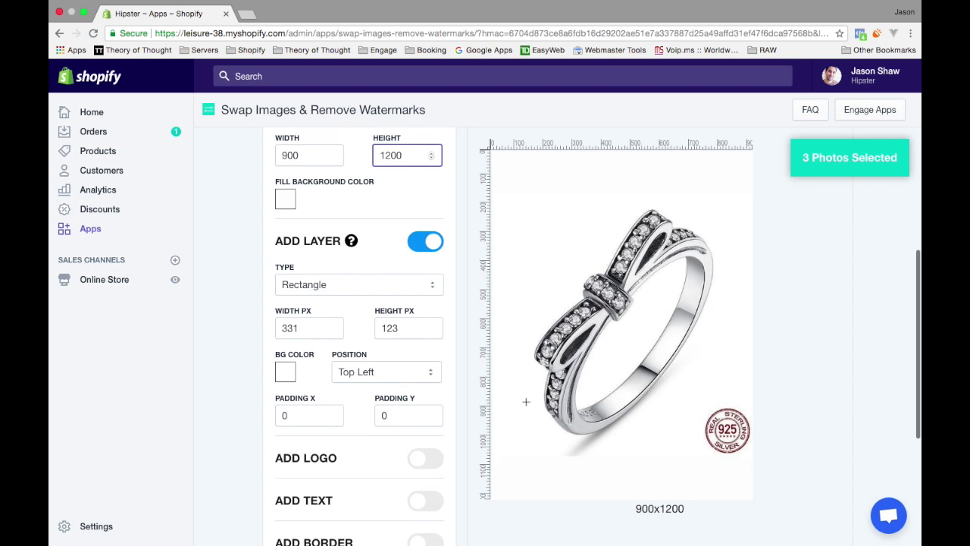
scroll(427, 328, down, 5)
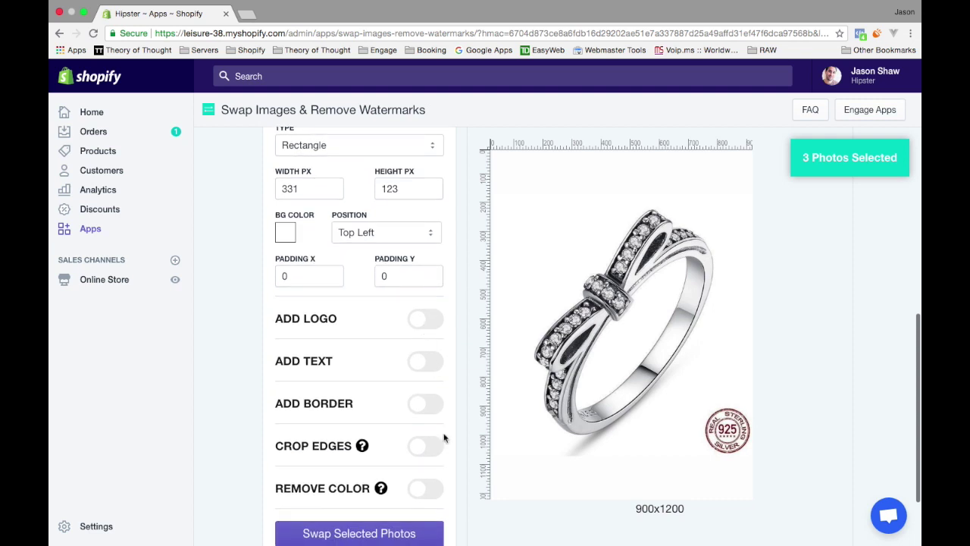
scroll(422, 300, down, 2)
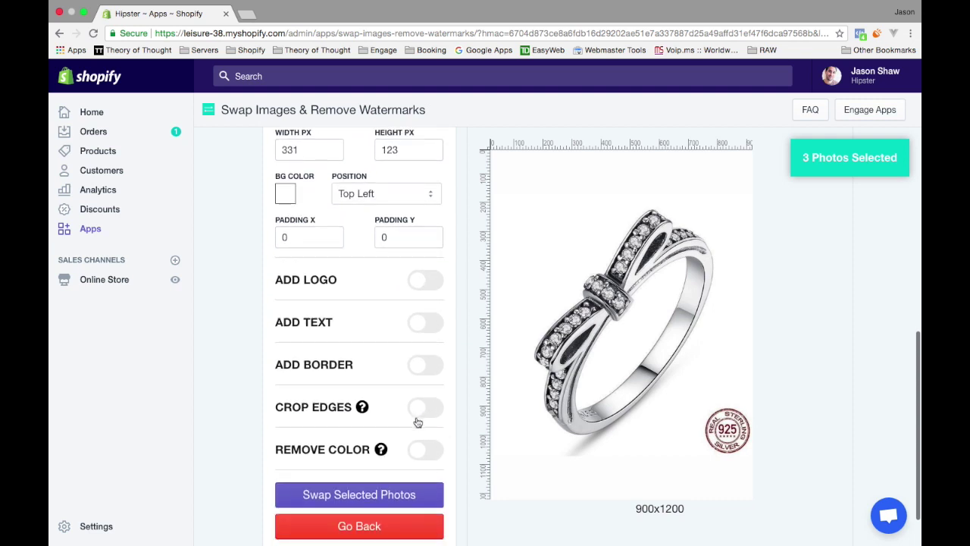
scroll(381, 219, up, 3)
scroll(404, 184, up, 2)
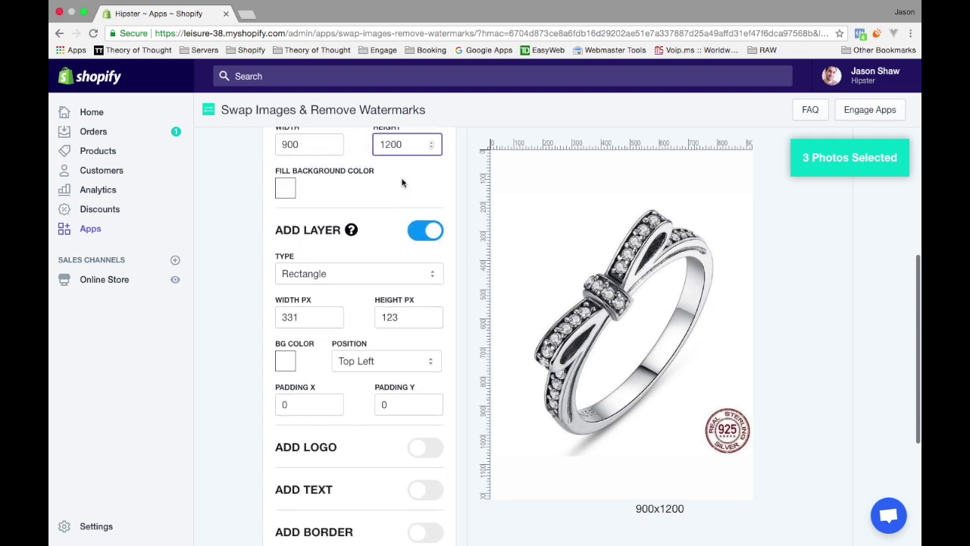
scroll(433, 218, down, 5)
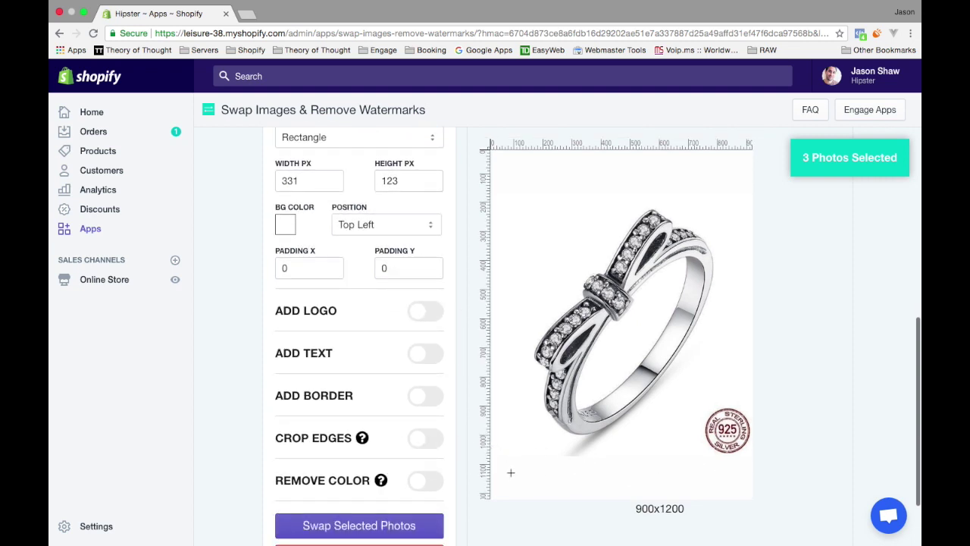
scroll(361, 441, up, 7)
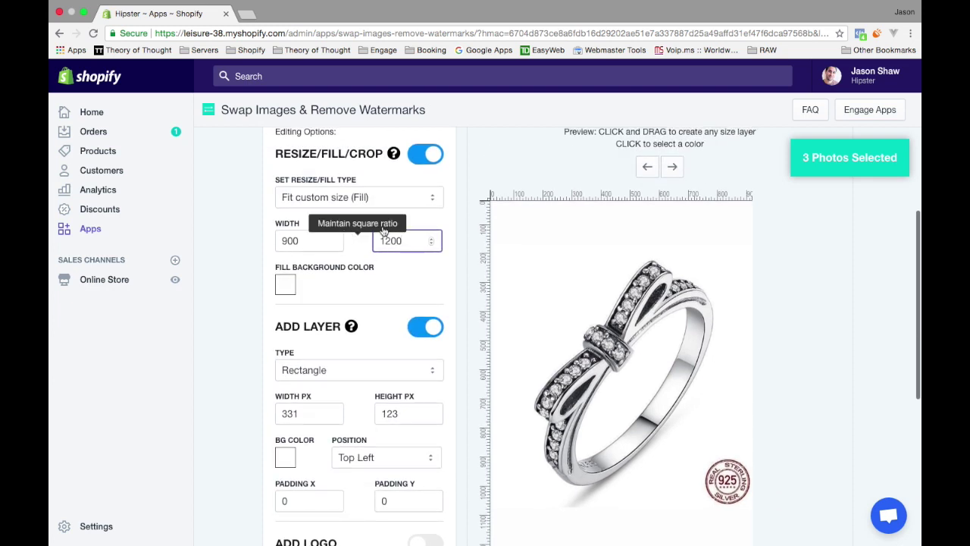
click(371, 197)
click(360, 209)
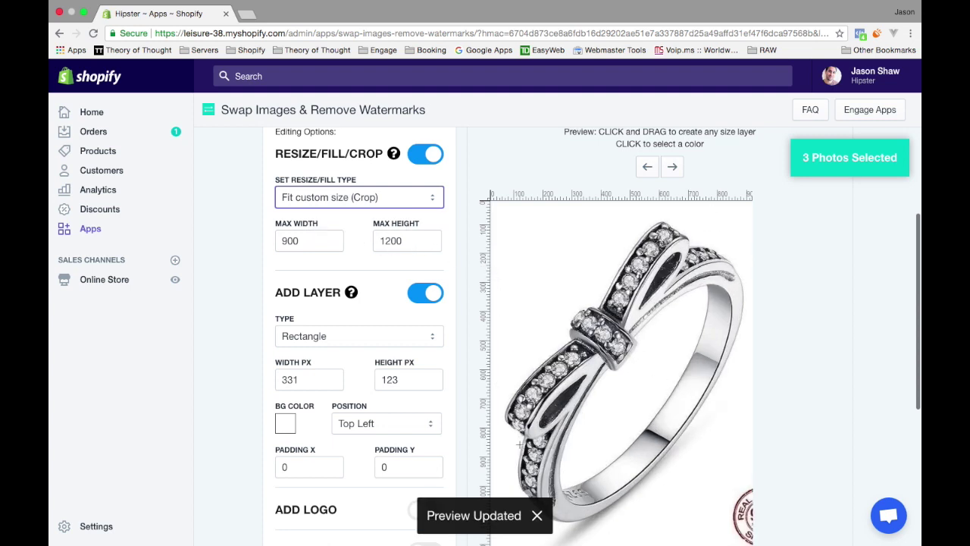
scroll(519, 444, down, 3)
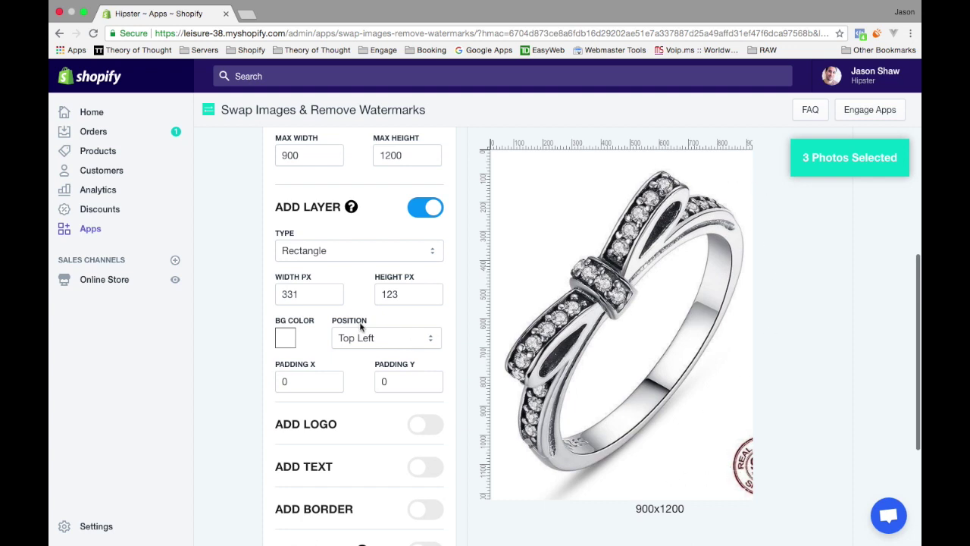
scroll(361, 326, up, 1)
scroll(359, 325, down, 4)
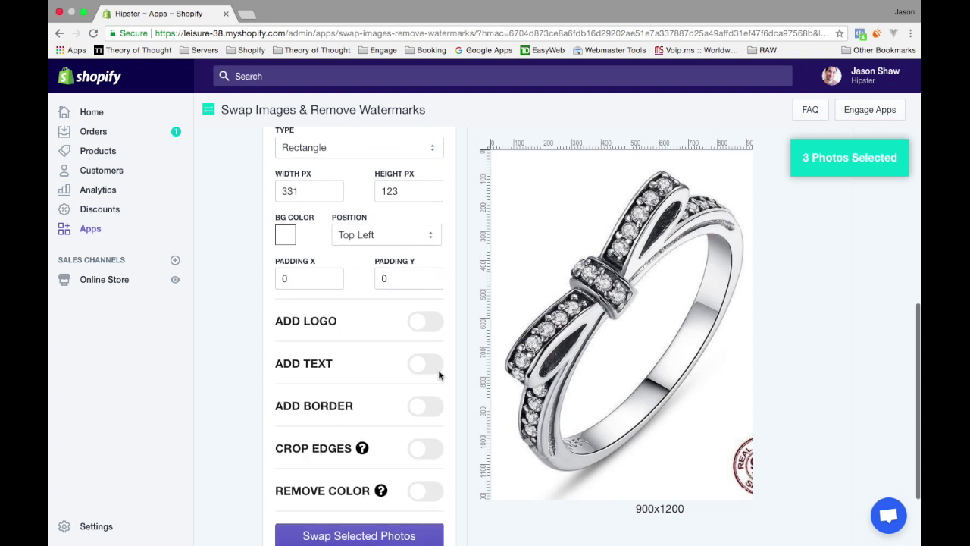
scroll(409, 304, up, 3)
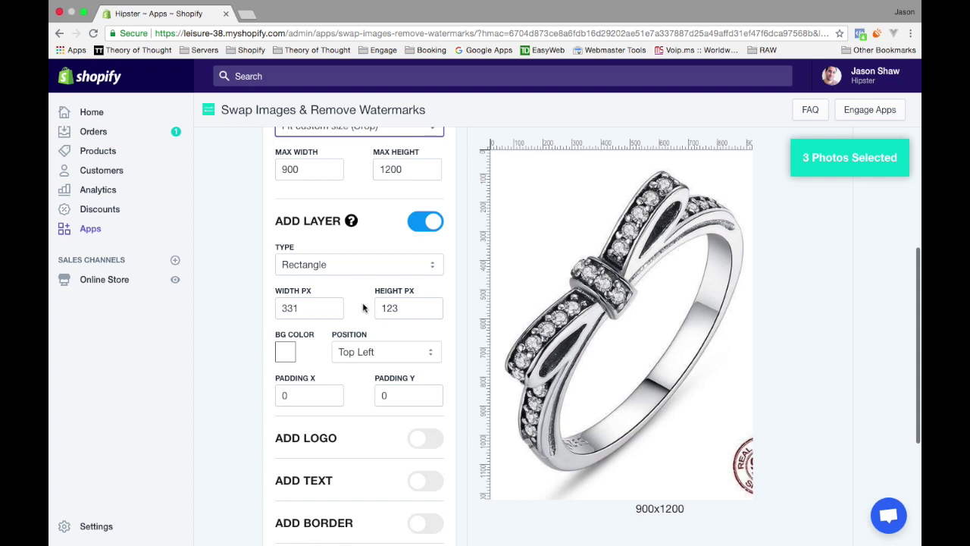
scroll(535, 297, up, 1)
scroll(604, 298, up, 1)
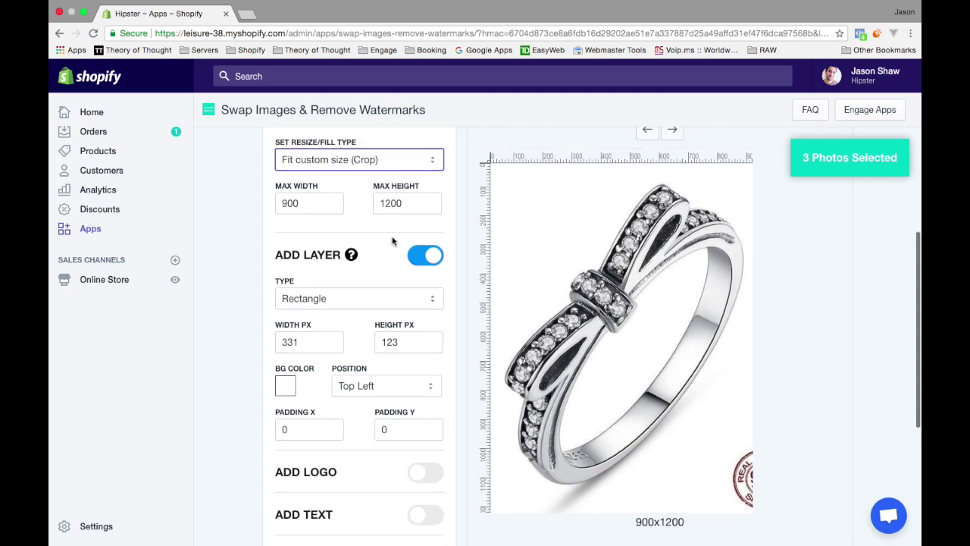
scroll(392, 241, down, 3)
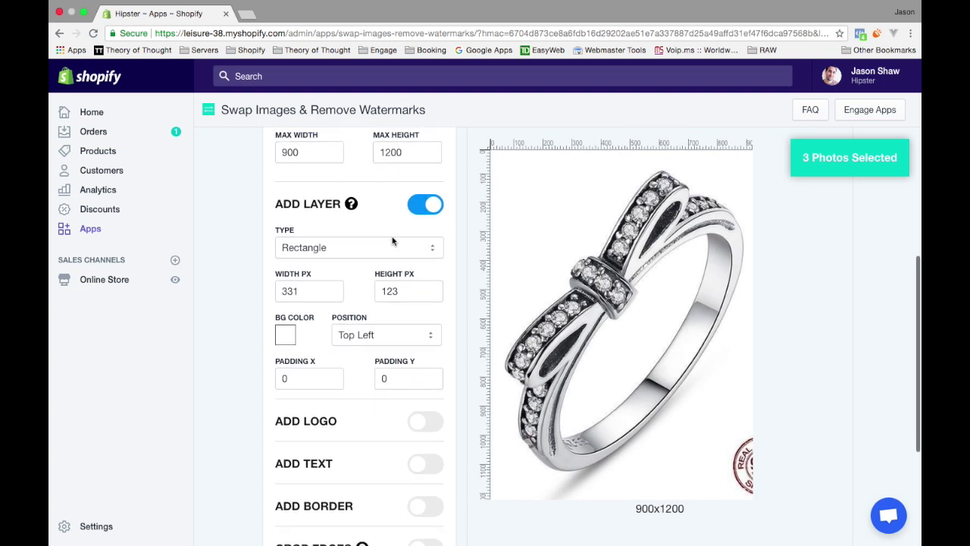
scroll(392, 241, down, 2)
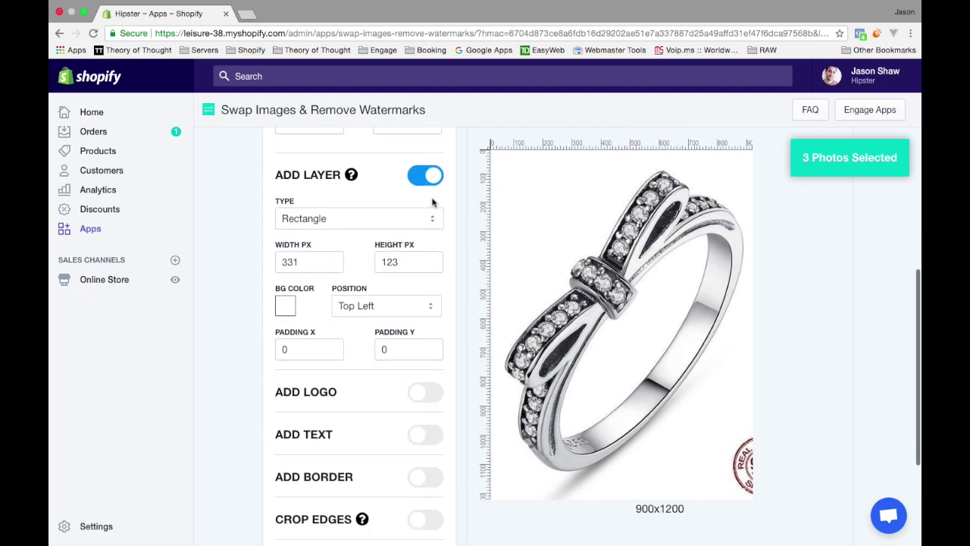
scroll(412, 245, down, 3)
scroll(417, 357, up, 5)
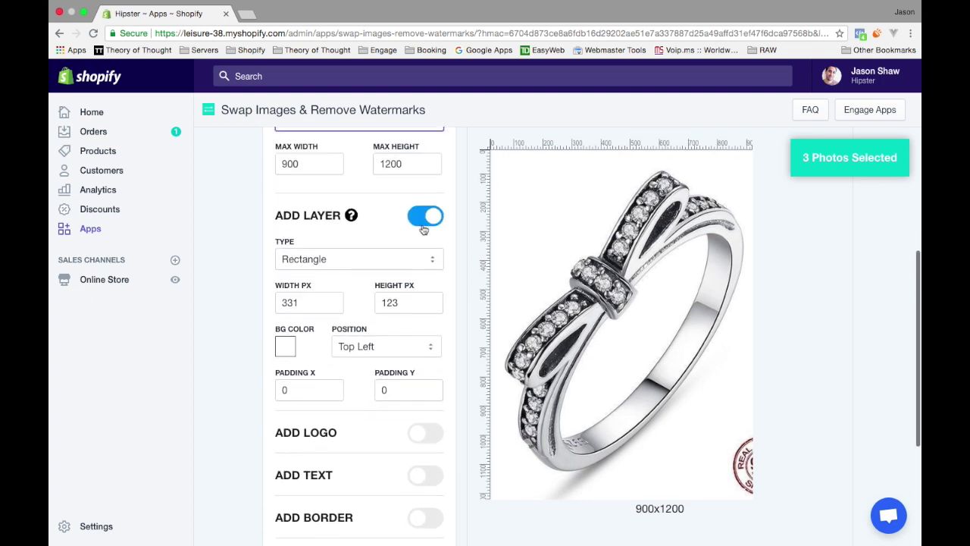
click(427, 218)
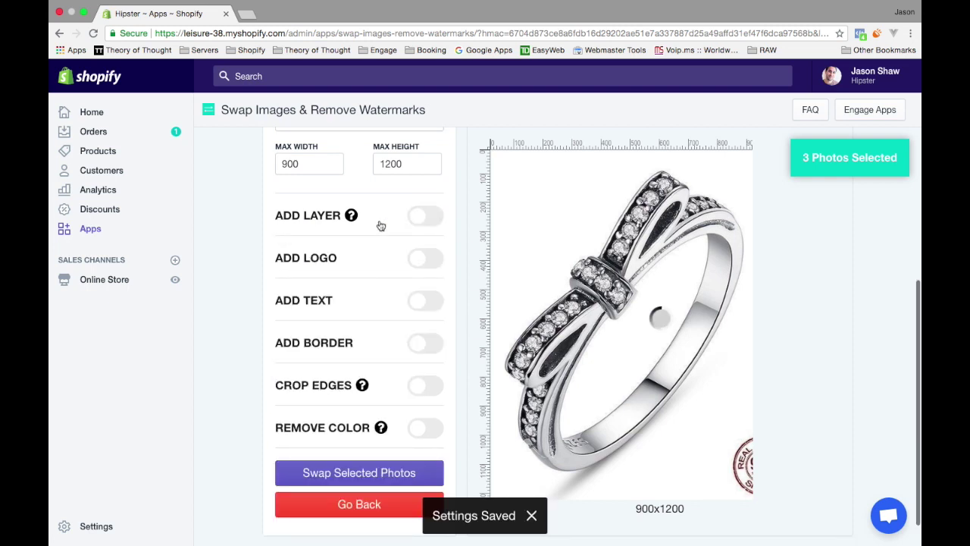
Step: Turn on Add Logo and load bowtie.png from the transparent logos folder
scroll(381, 226, down, 1)
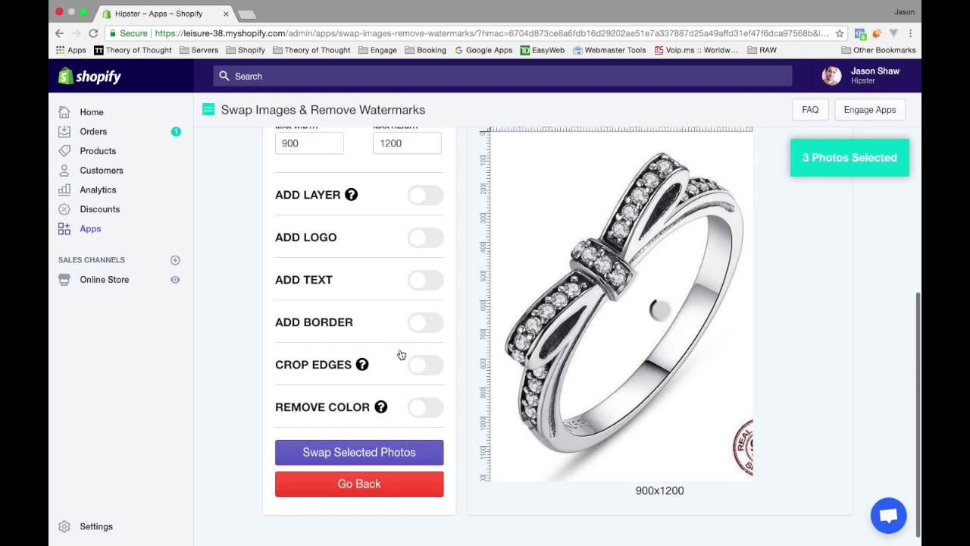
click(430, 242)
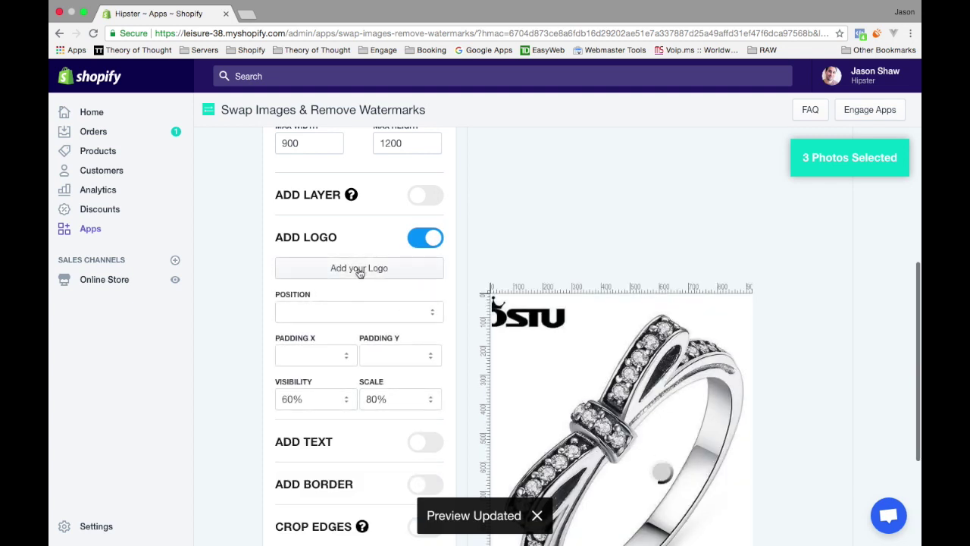
click(358, 269)
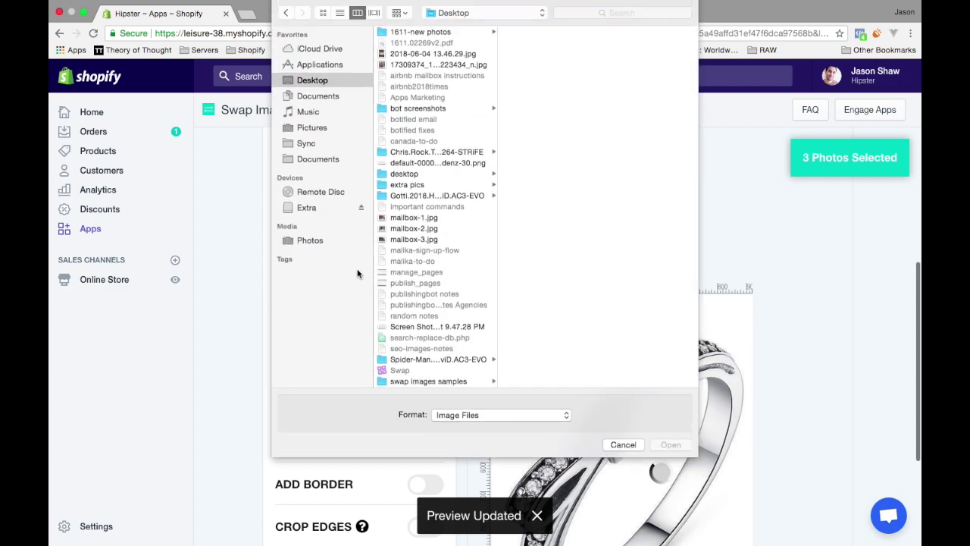
scroll(432, 227, down, 5)
click(422, 361)
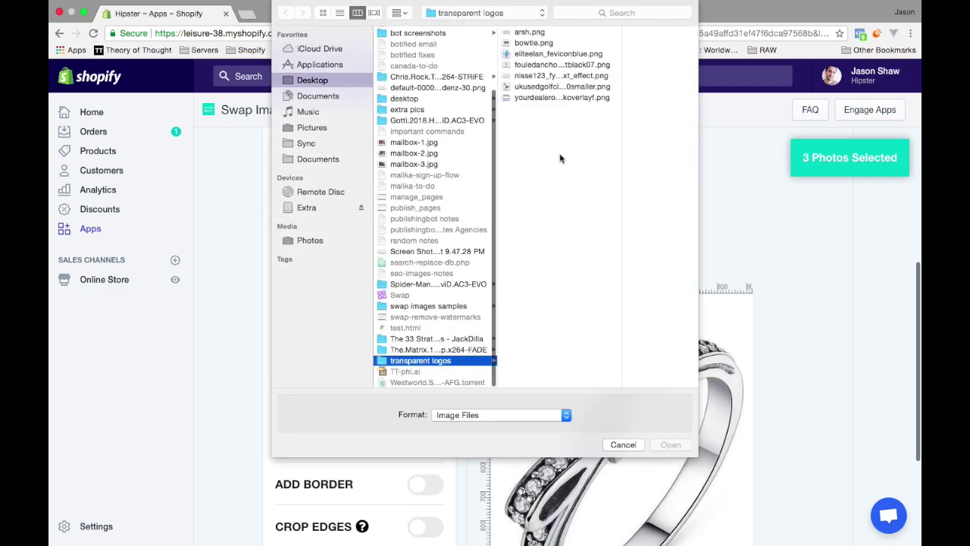
click(547, 54)
click(493, 43)
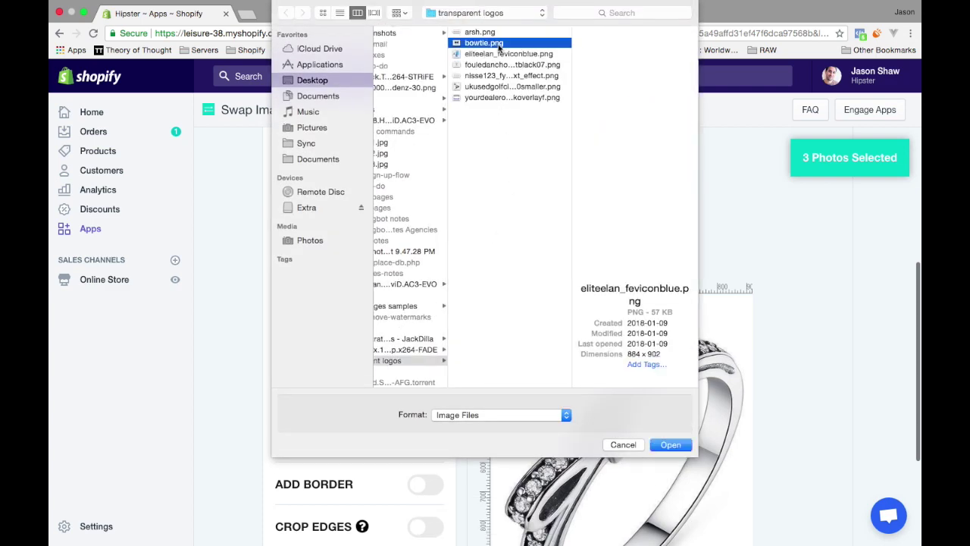
click(671, 446)
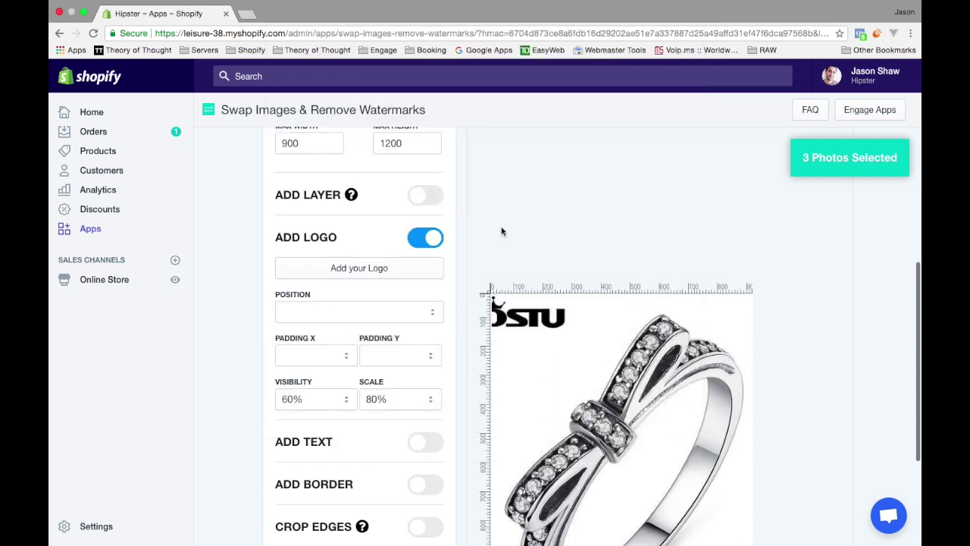
scroll(464, 249, down, 1)
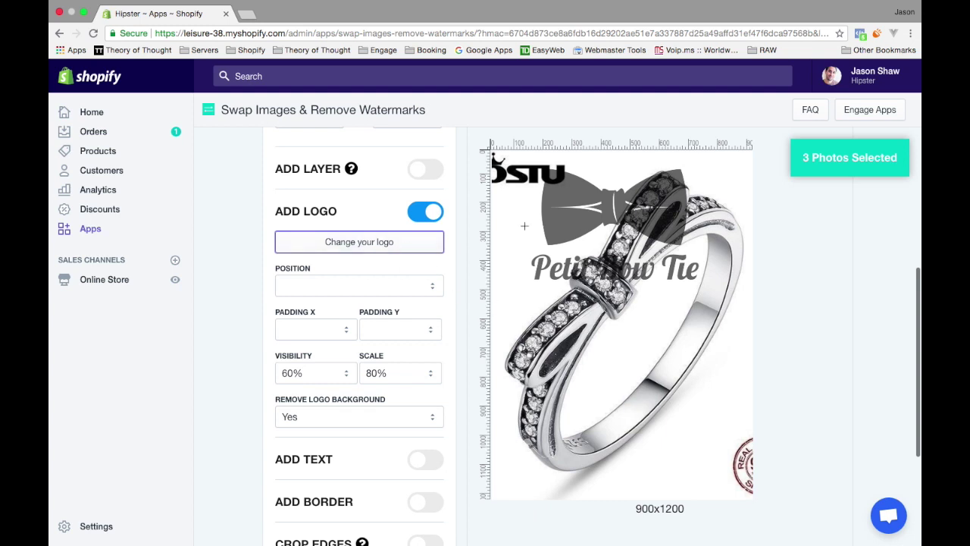
click(324, 285)
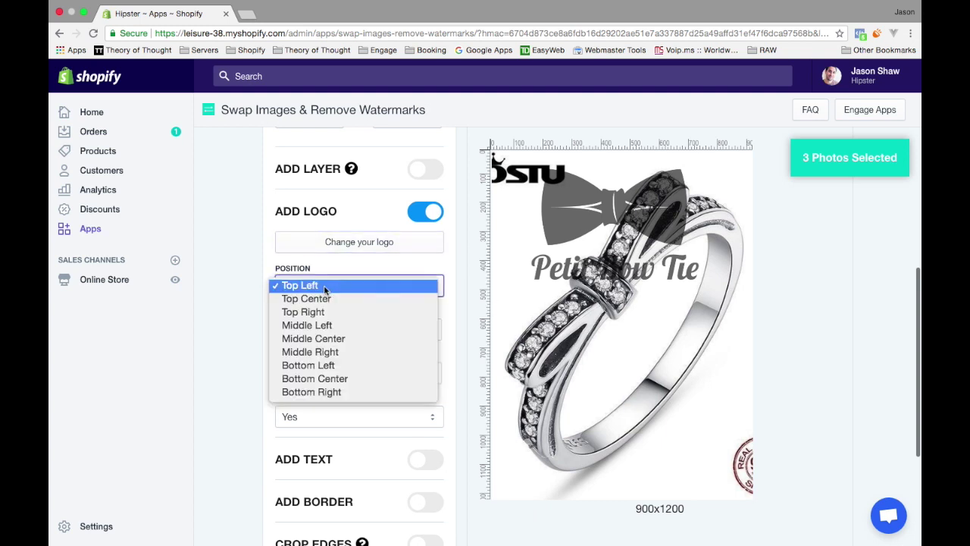
Step: Try the logo at Middle Center with 0px vertical padding and horizontal padding 30px, then 0px
click(327, 339)
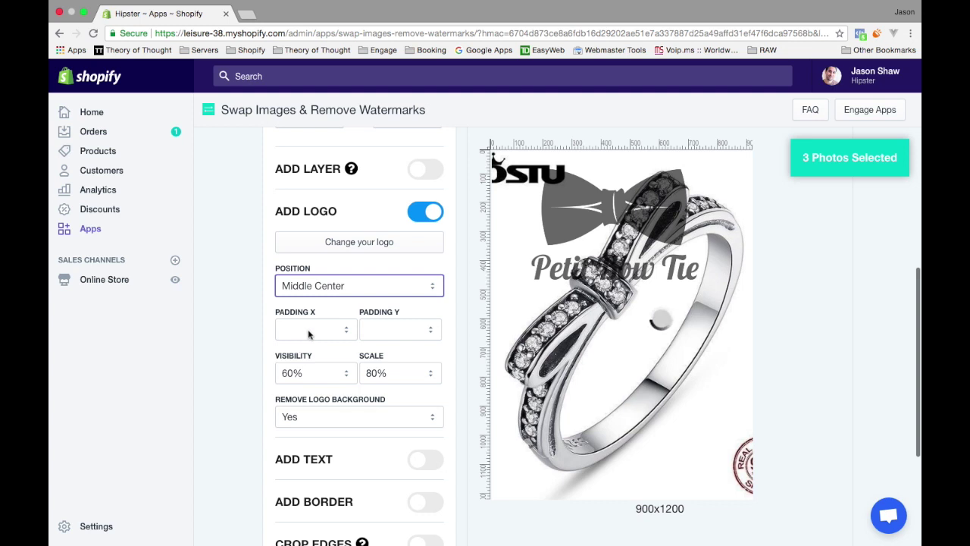
click(308, 333)
click(307, 422)
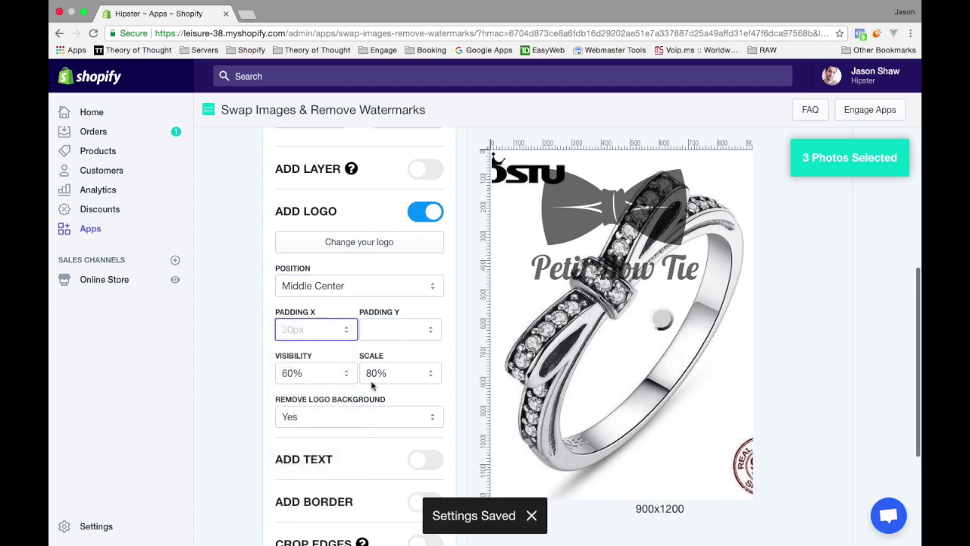
click(387, 328)
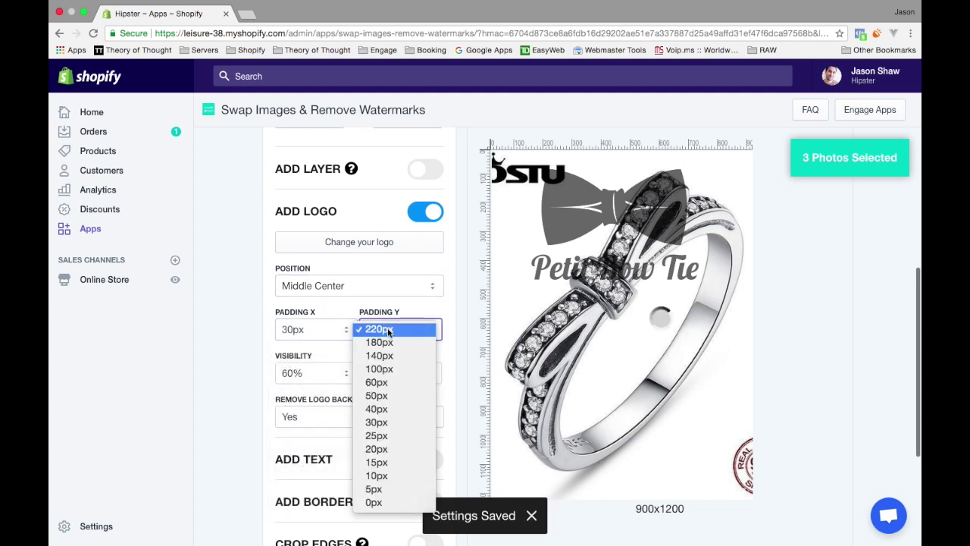
click(382, 502)
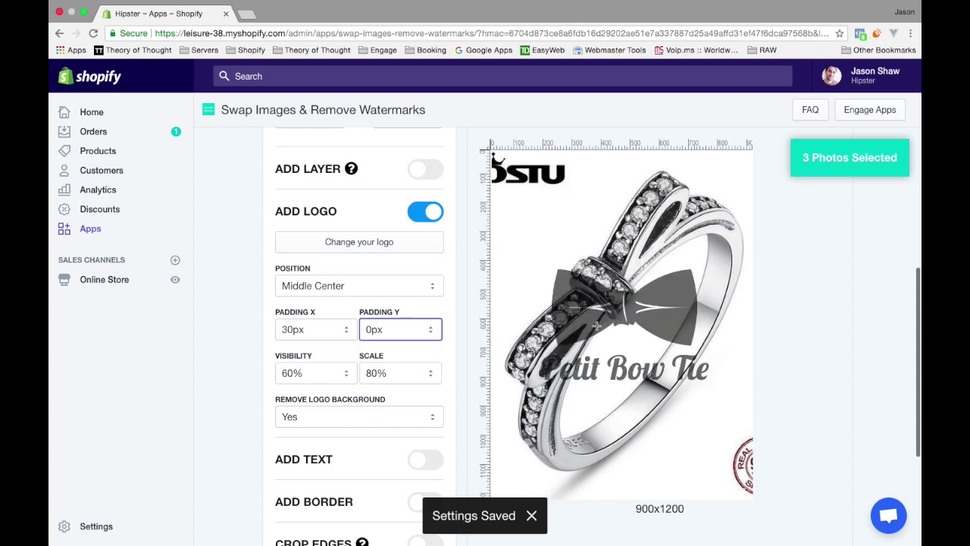
click(308, 326)
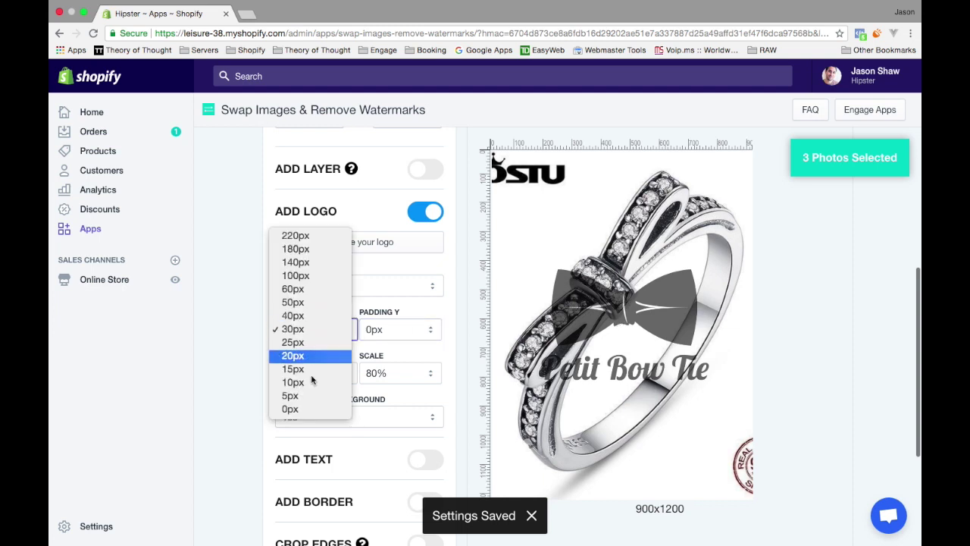
click(310, 408)
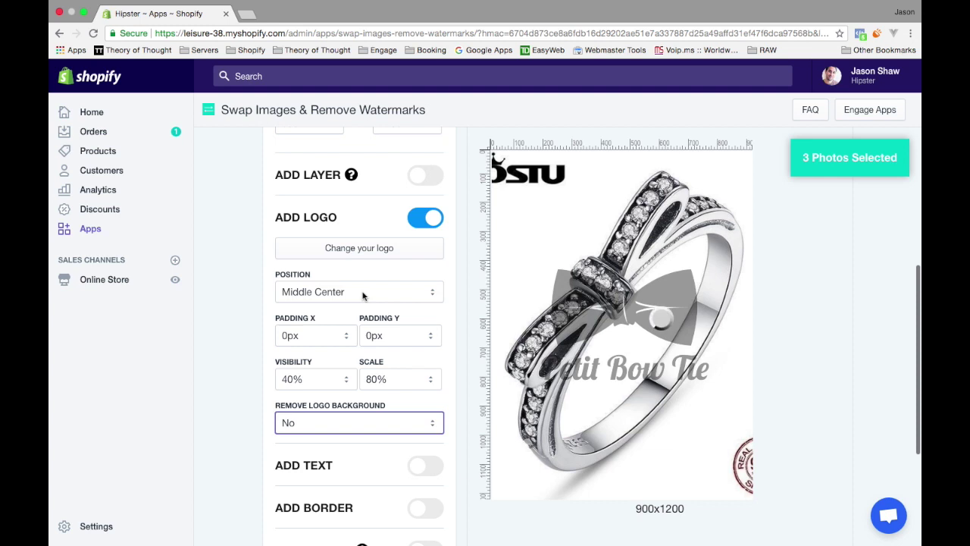
Step: Move the logo to Bottom Left with 50px horizontal padding and switch on the Copyright 2017 text
click(354, 300)
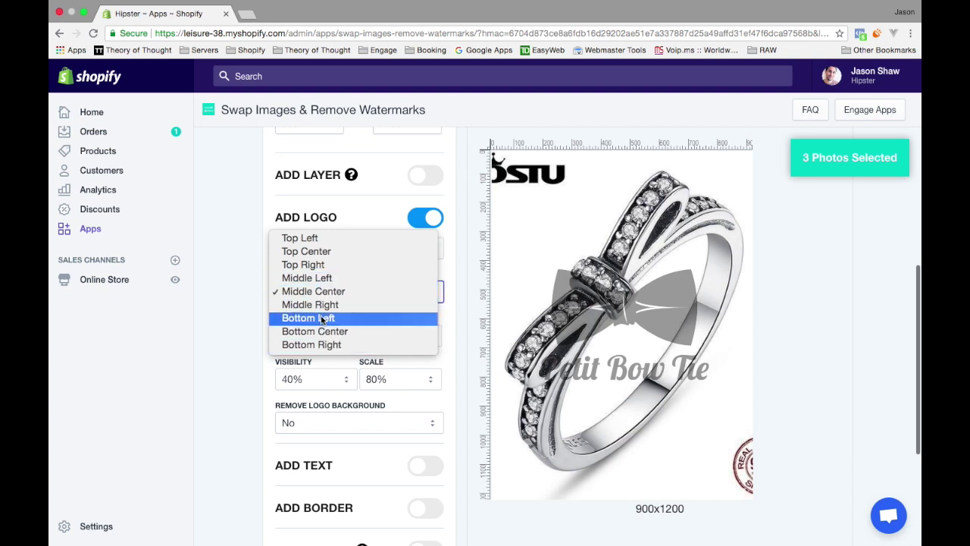
key(Escape)
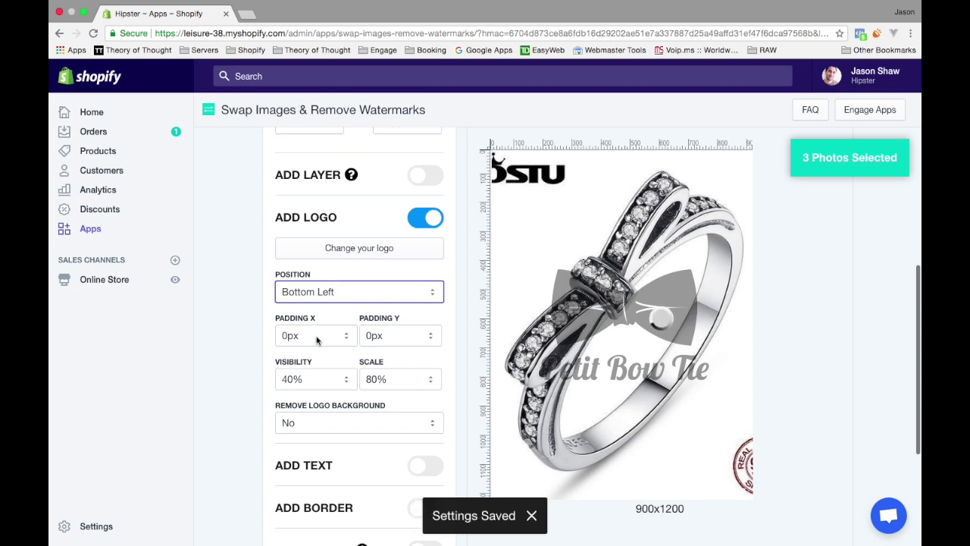
click(317, 338)
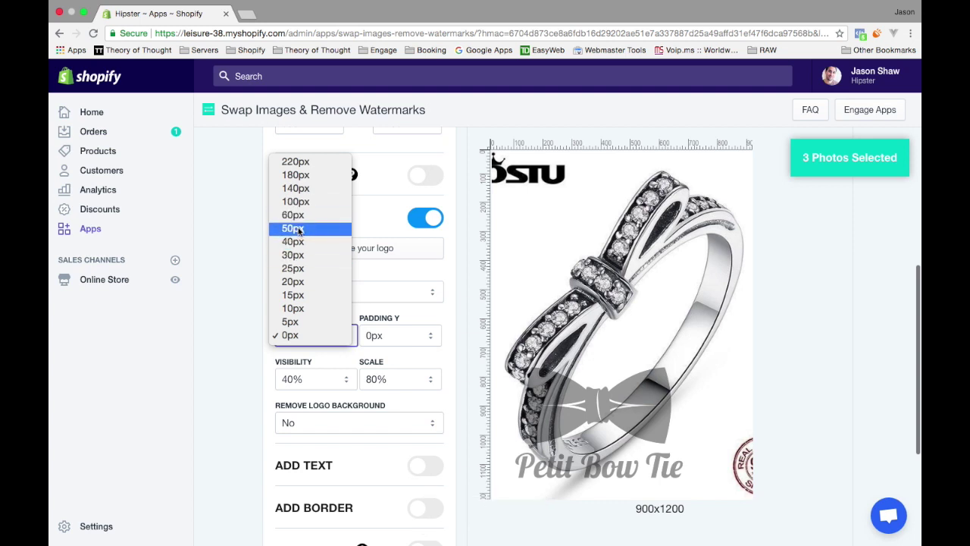
click(299, 231)
scroll(248, 326, down, 2)
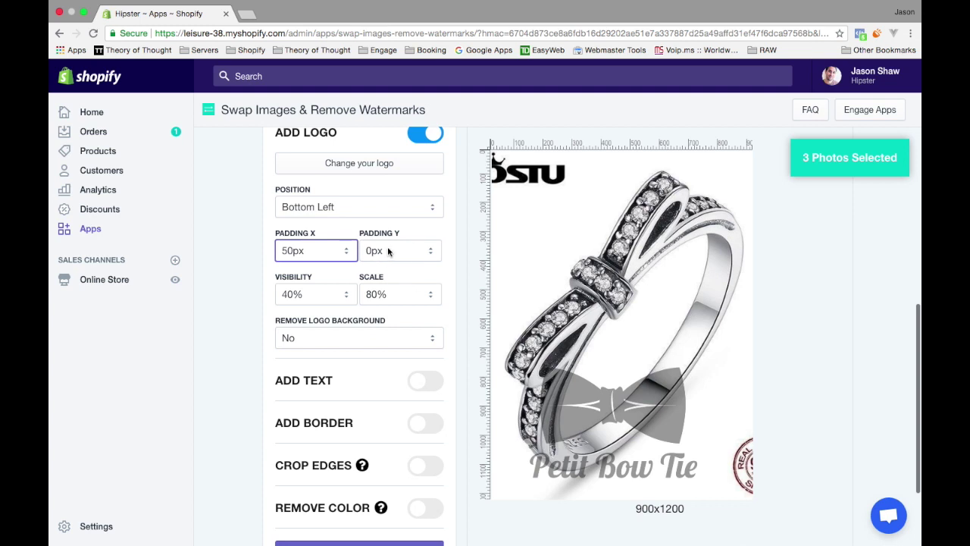
scroll(294, 281, down, 1)
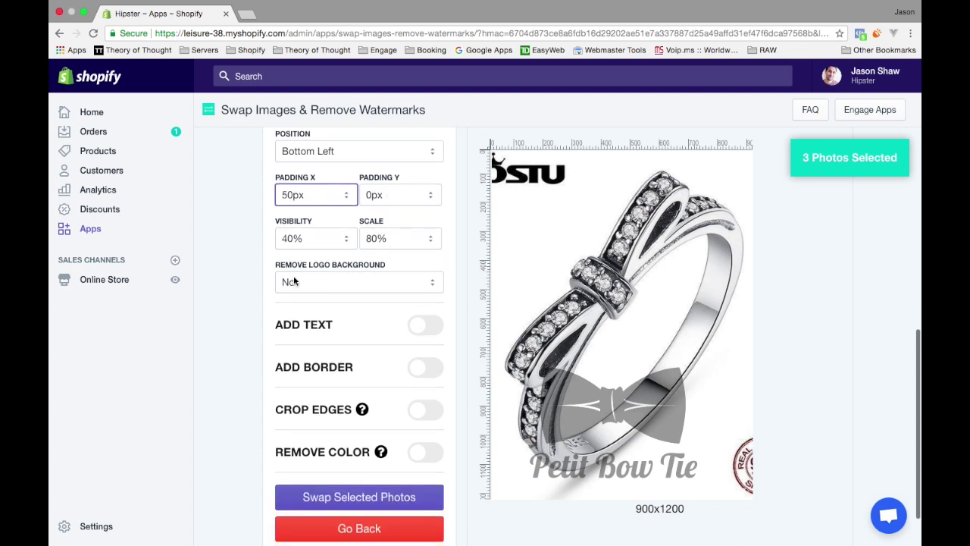
click(426, 327)
Step: Turn off the logo overlay and make the Copyright 2017 text background fit the text only
scroll(430, 250, up, 2)
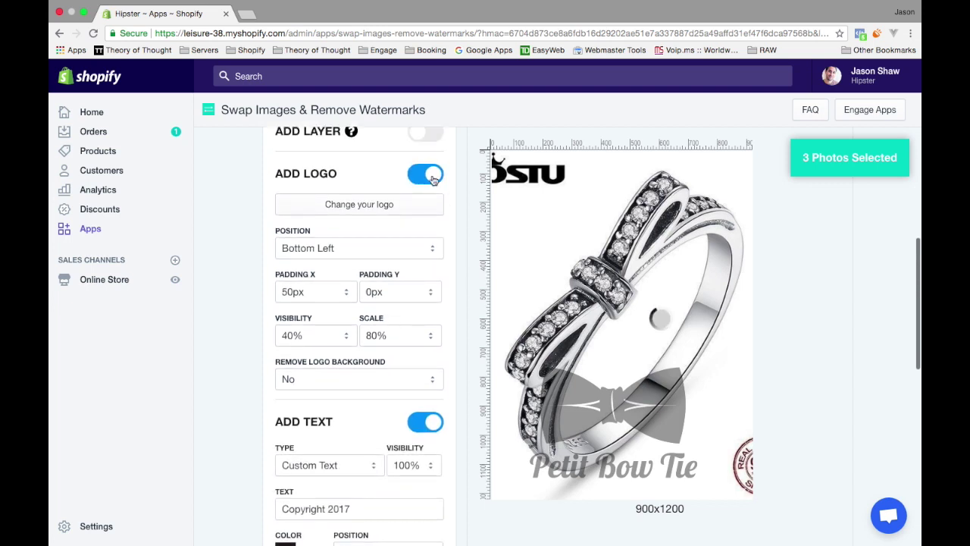
click(426, 175)
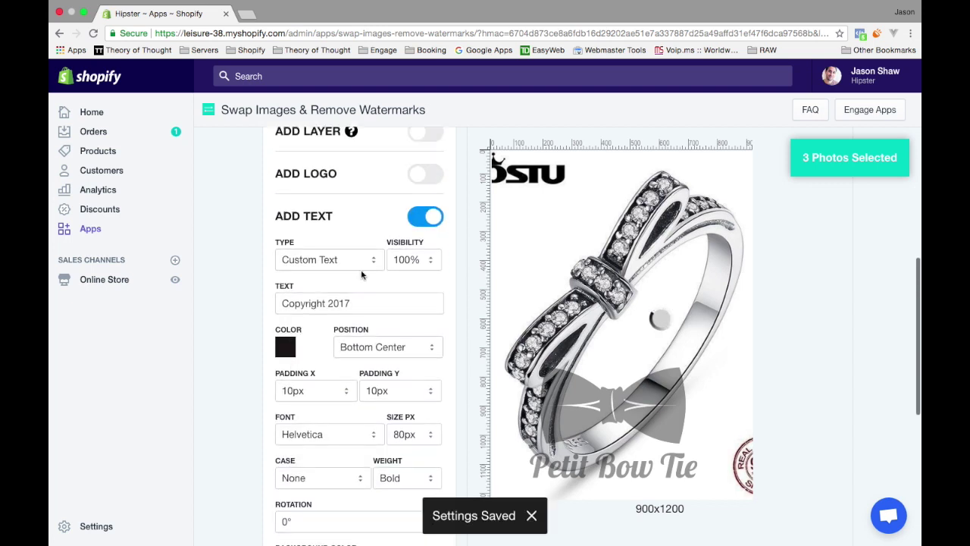
scroll(342, 341, down, 1)
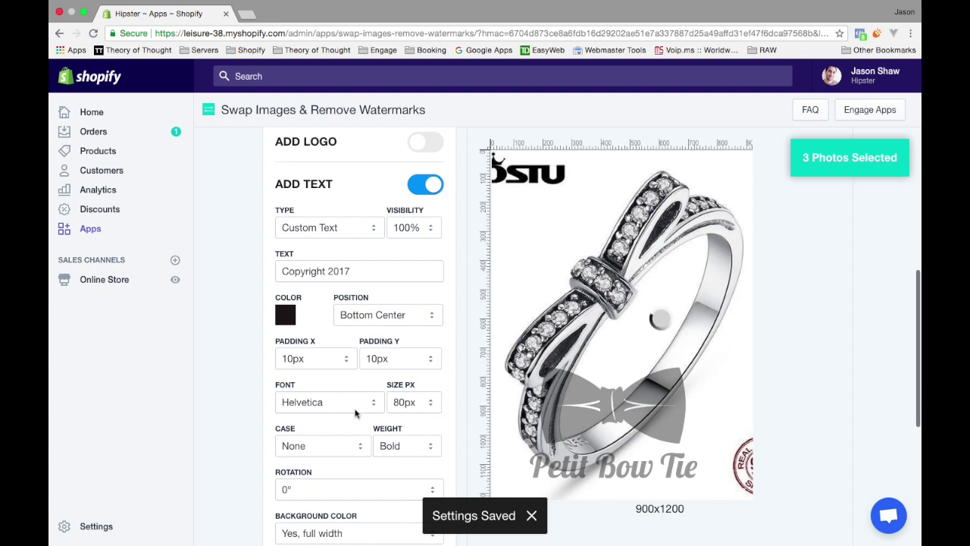
scroll(253, 357, down, 2)
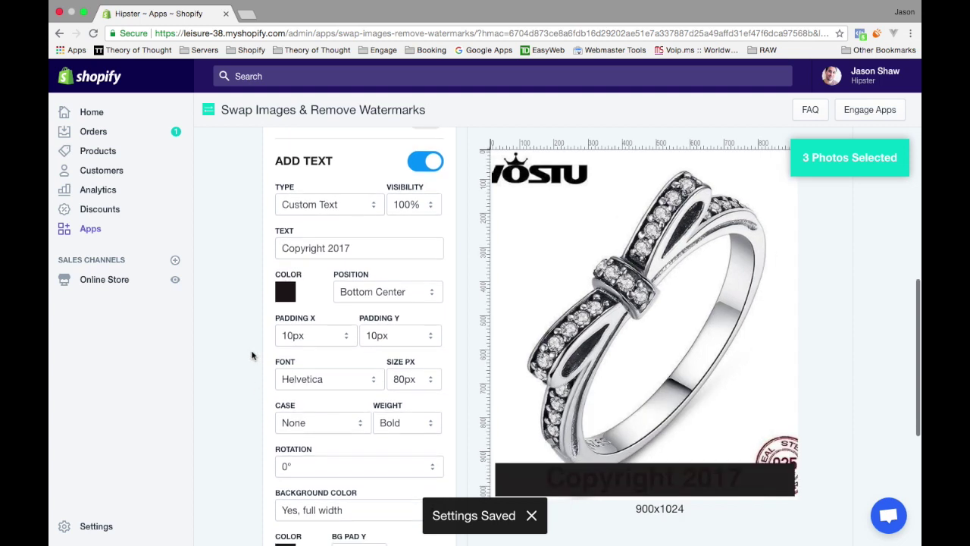
click(337, 476)
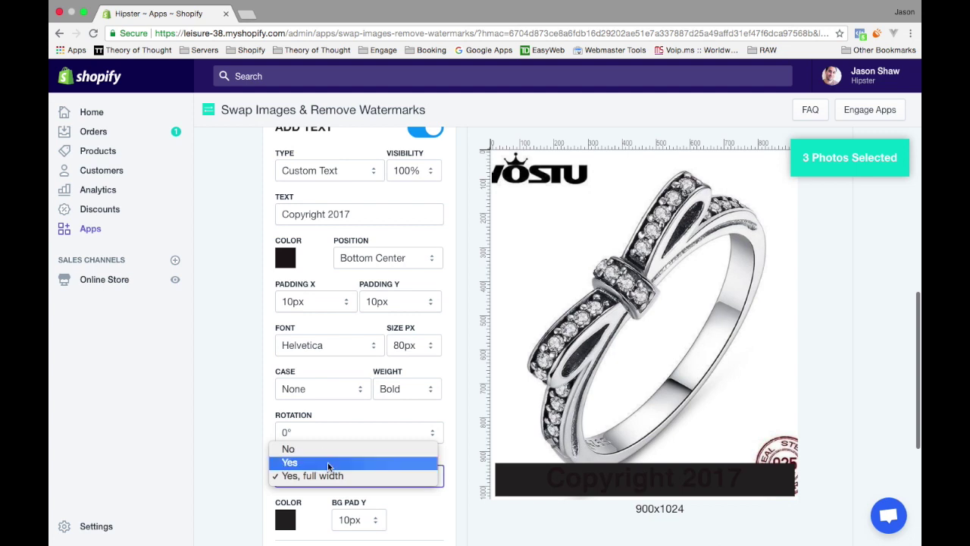
click(328, 463)
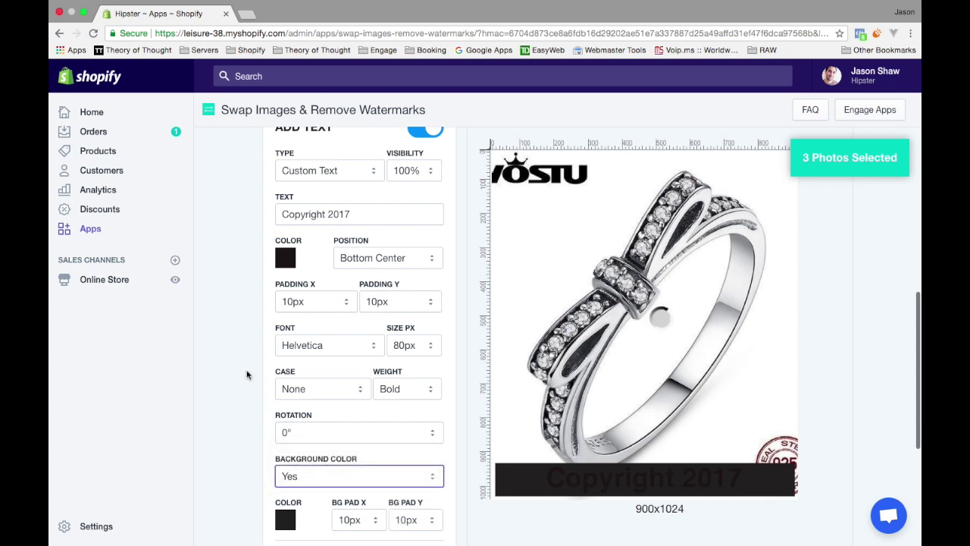
scroll(246, 374, down, 1)
scroll(246, 375, down, 2)
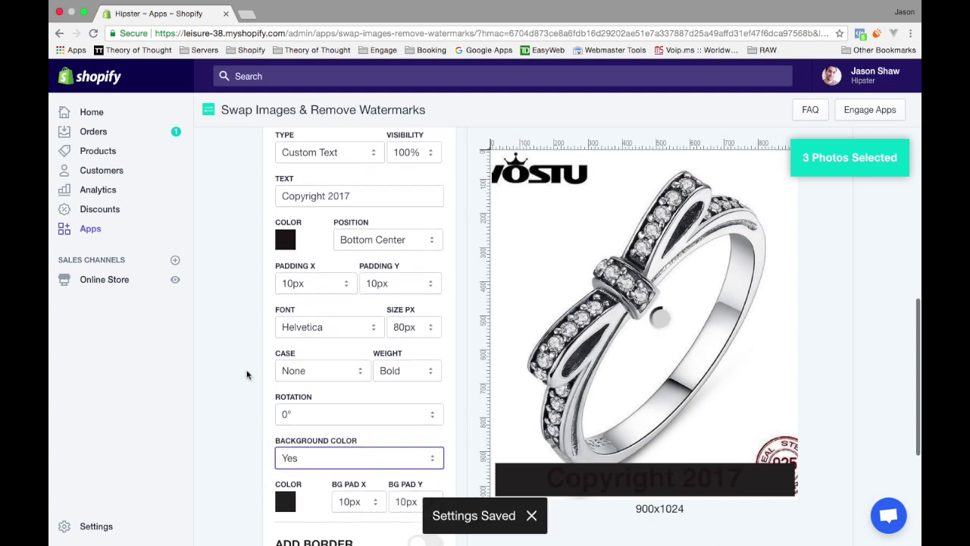
scroll(246, 375, down, 2)
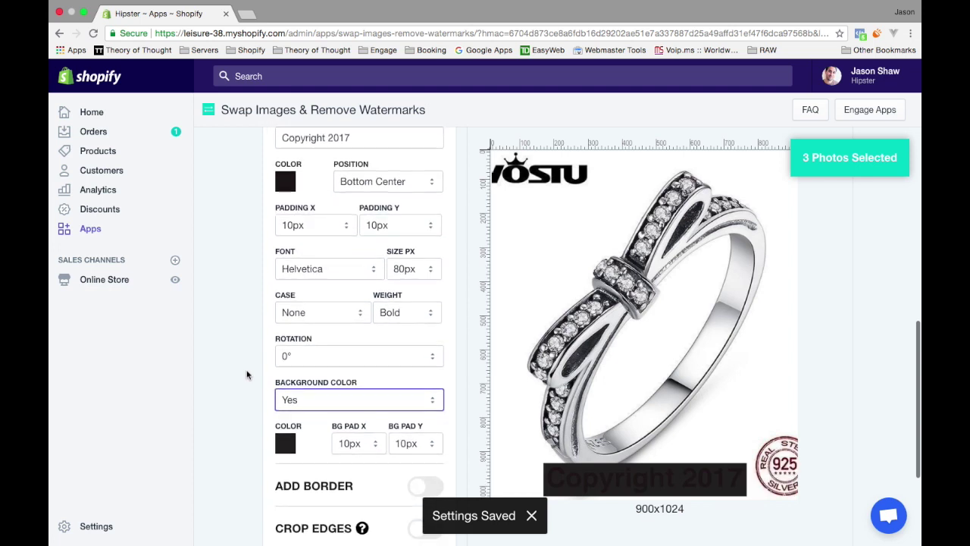
scroll(246, 374, up, 1)
scroll(247, 374, down, 3)
scroll(247, 374, down, 2)
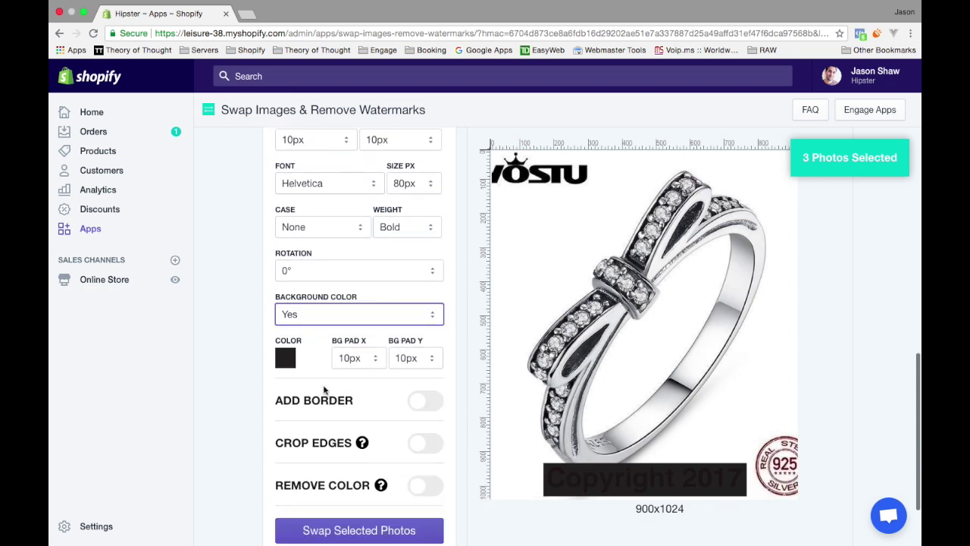
scroll(318, 243, up, 2)
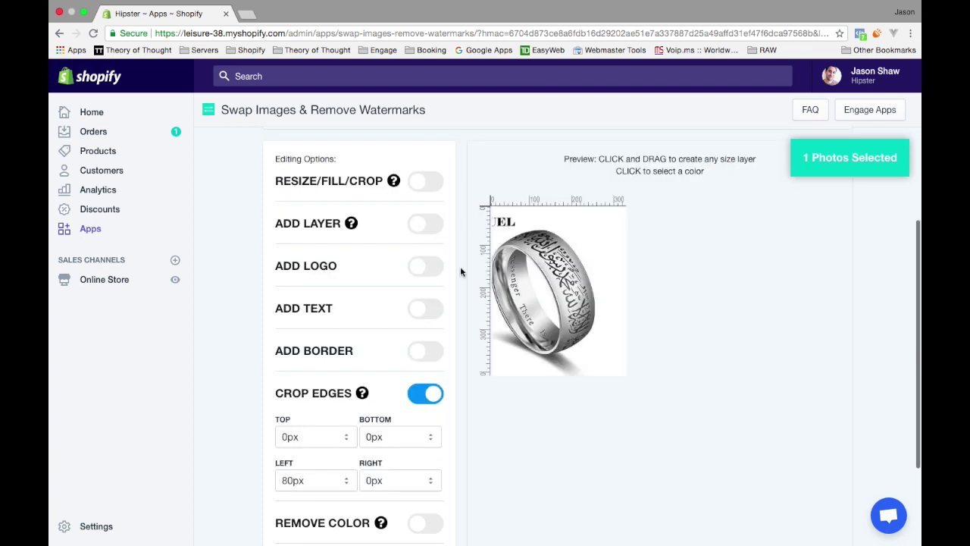
Step: Turn on Resize/Fill/Crop for the single ring photo at 900 × 900
scroll(460, 271, up, 2)
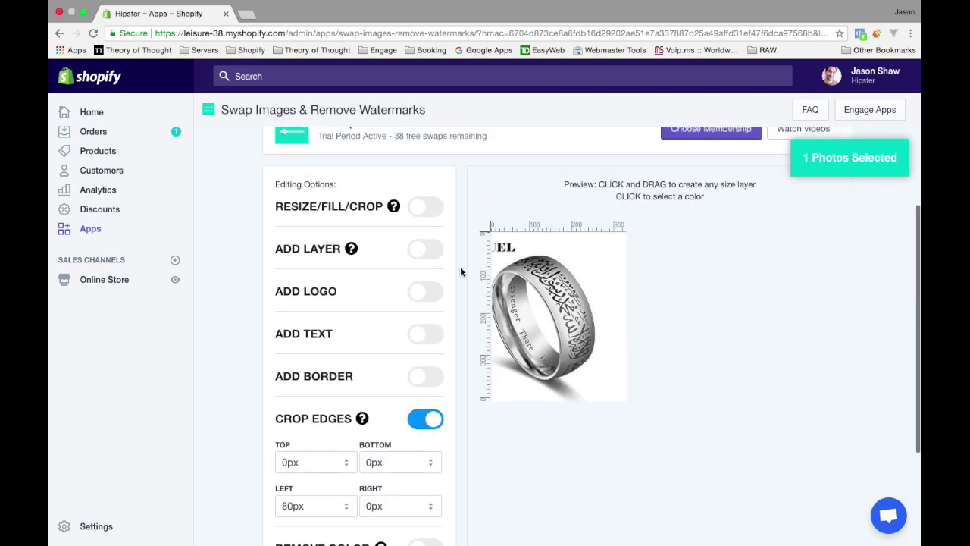
click(427, 244)
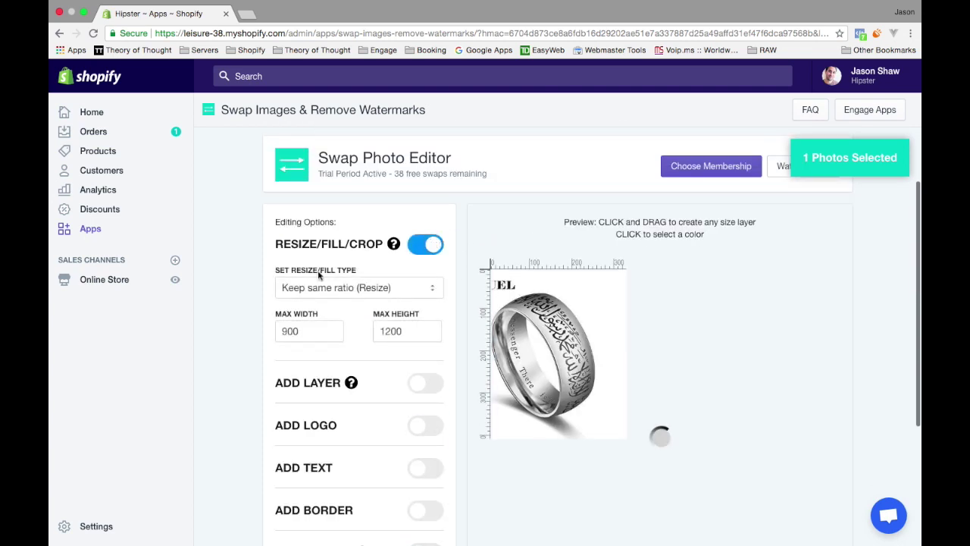
scroll(318, 275, down, 5)
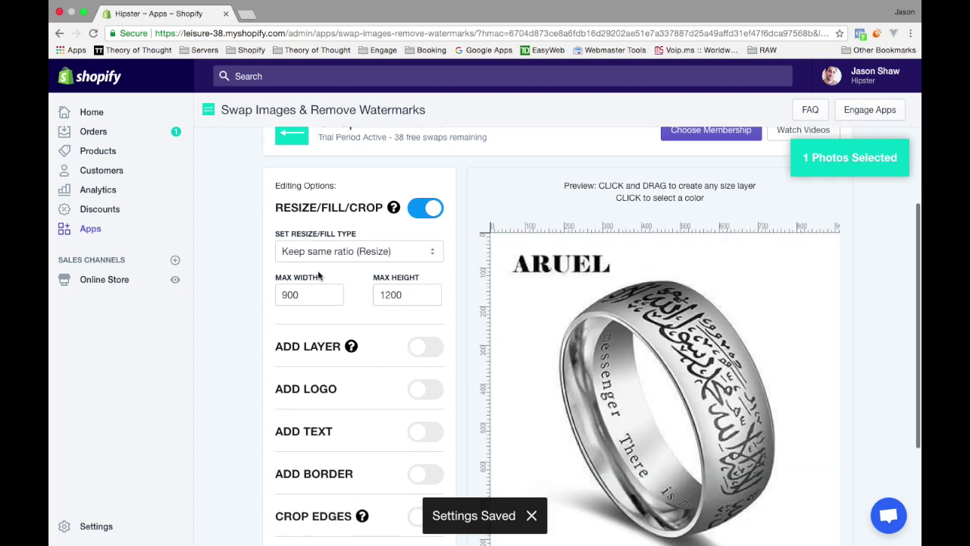
scroll(415, 248, up, 2)
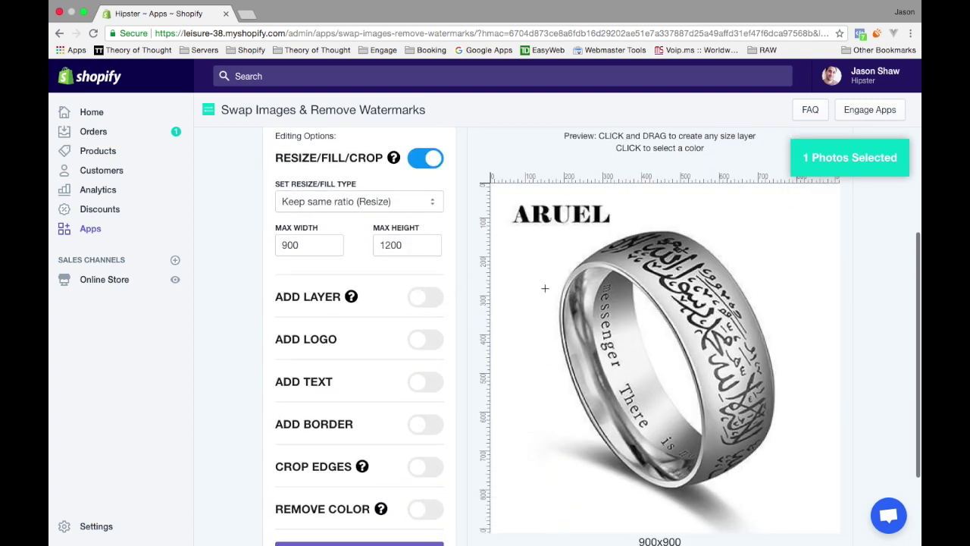
Step: Add the 331 × 123 px top-left rectangle layer in a light grey over the ARUEL logo
click(414, 297)
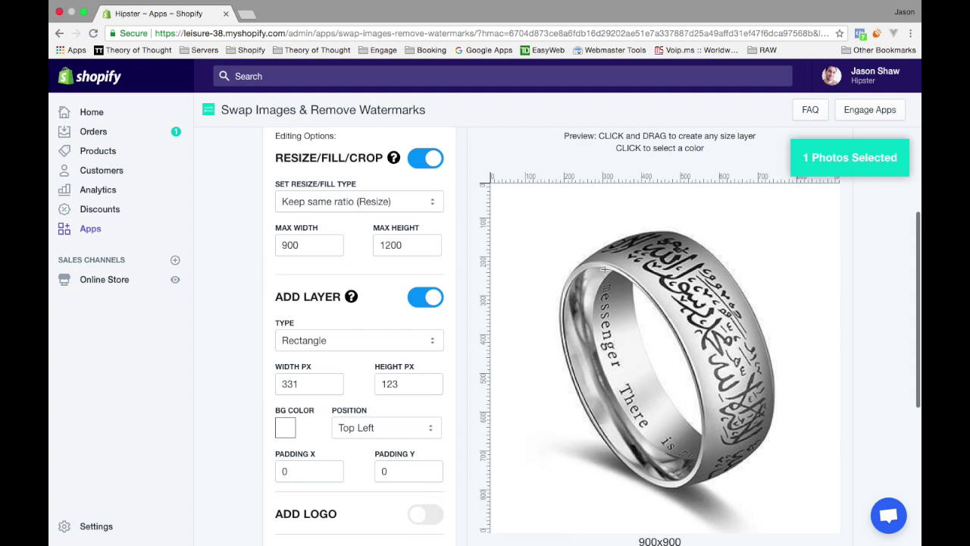
click(607, 272)
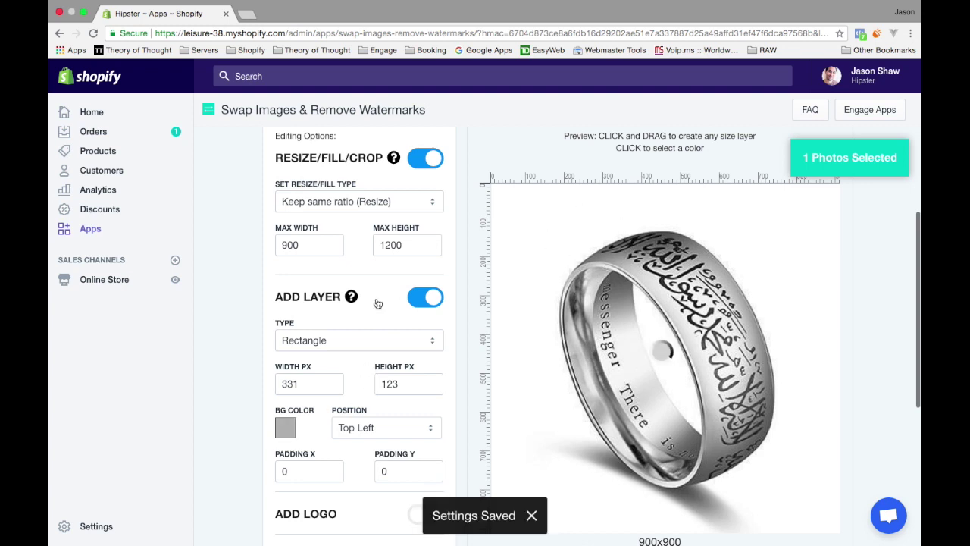
scroll(377, 303, down, 3)
click(285, 339)
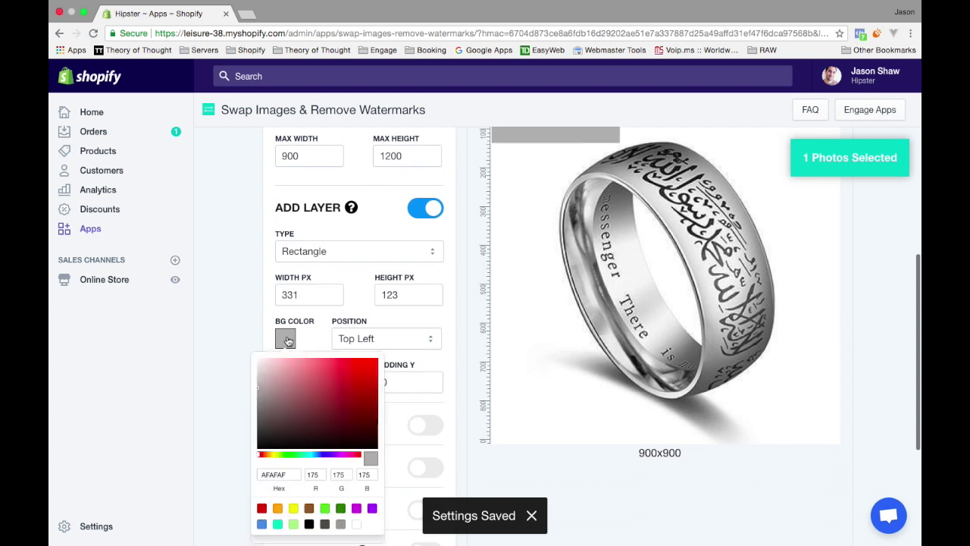
click(549, 248)
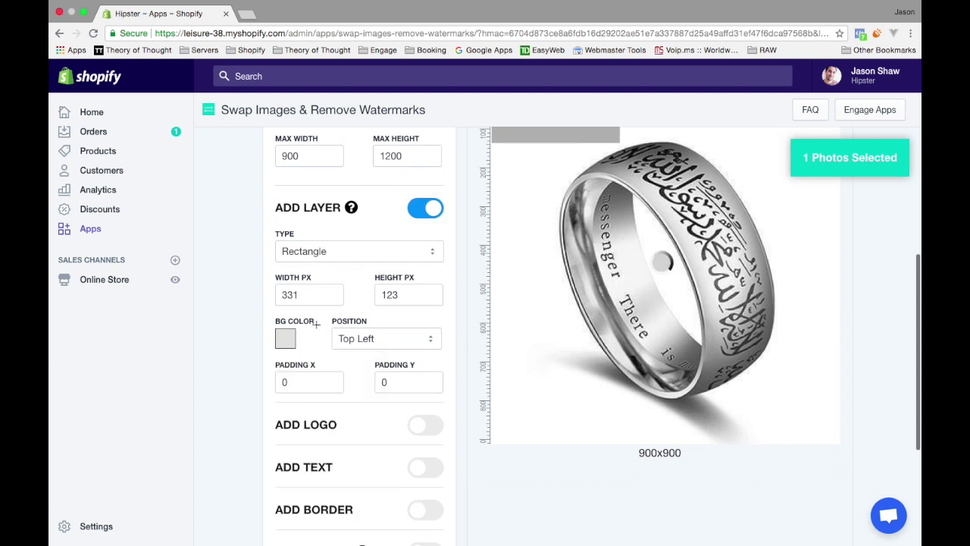
scroll(318, 327, down, 1)
scroll(337, 379, down, 3)
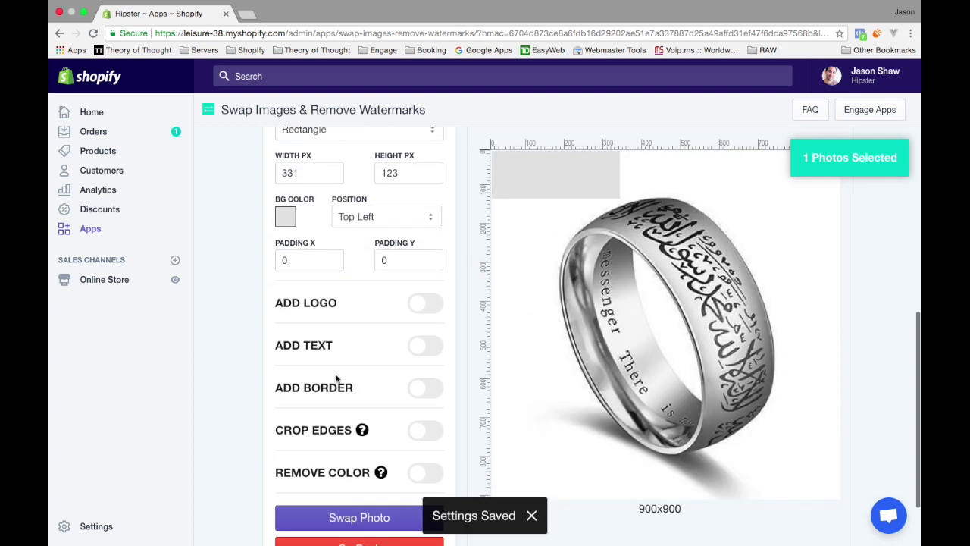
Step: Add the Copyright 2017 text to the ring photo and colour it grey
click(425, 329)
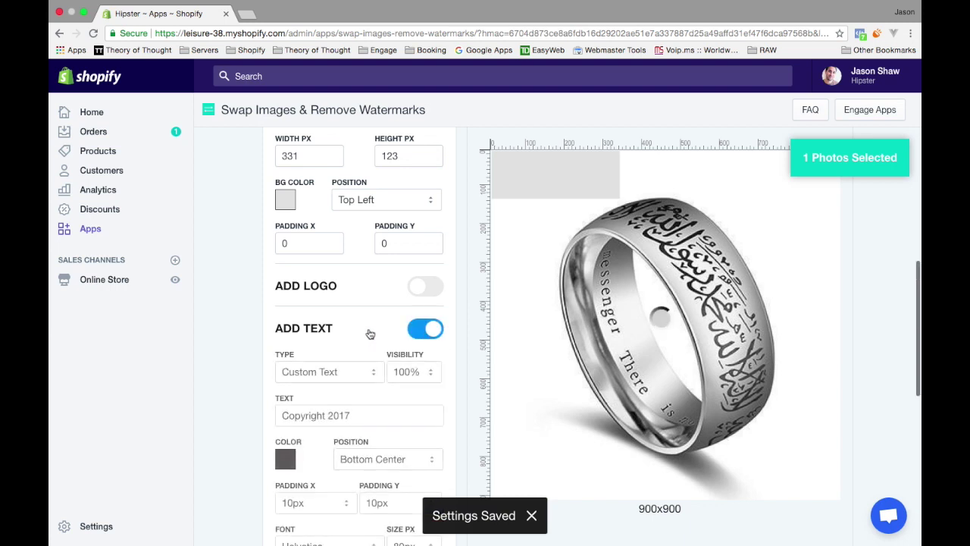
scroll(364, 333, down, 1)
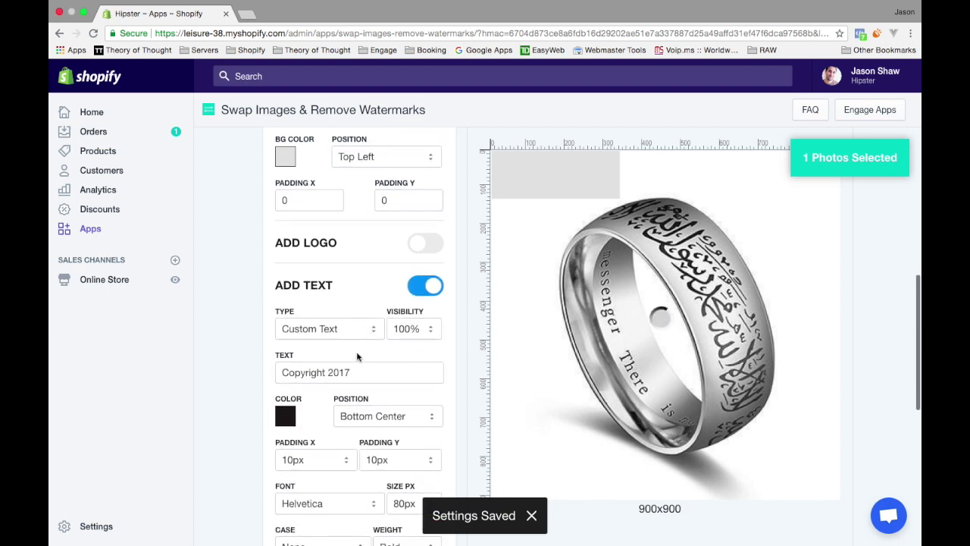
scroll(356, 402, down, 1)
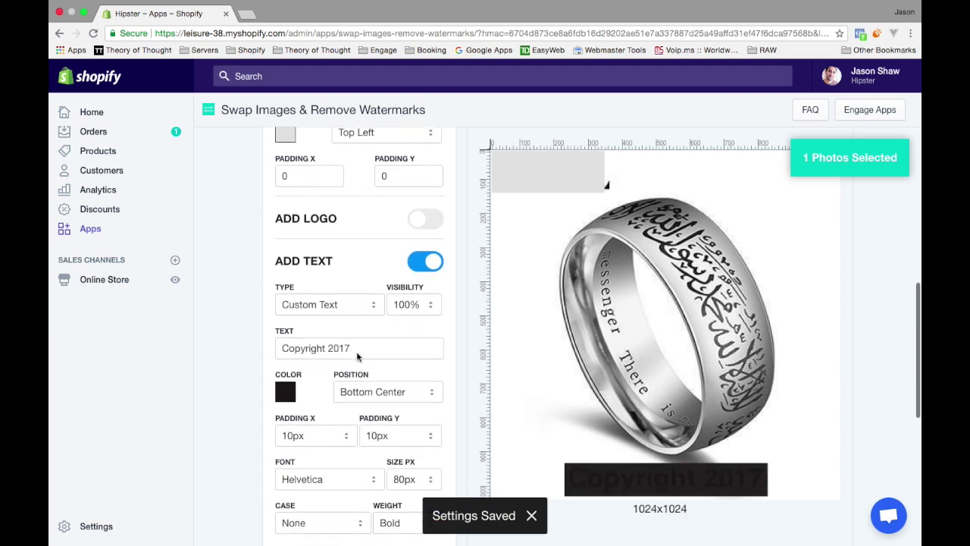
click(287, 389)
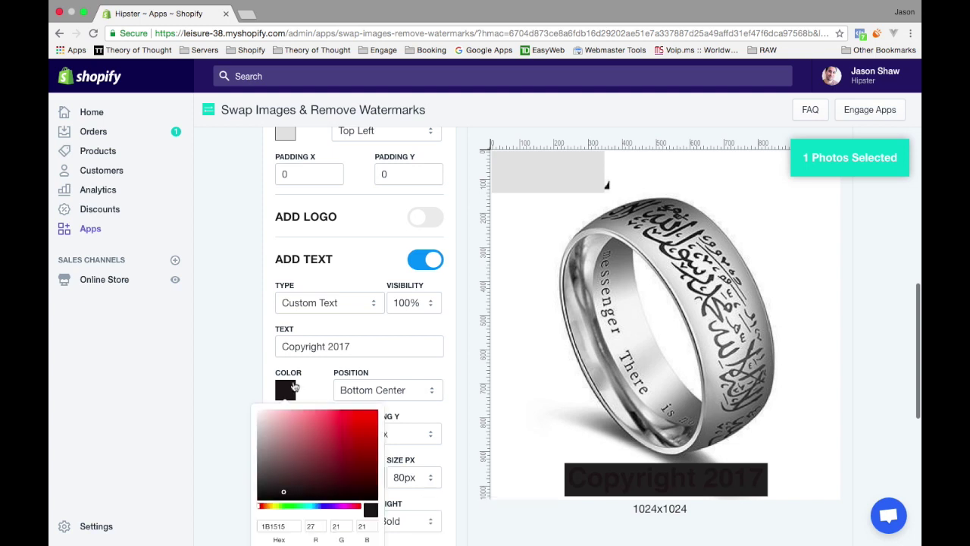
click(593, 313)
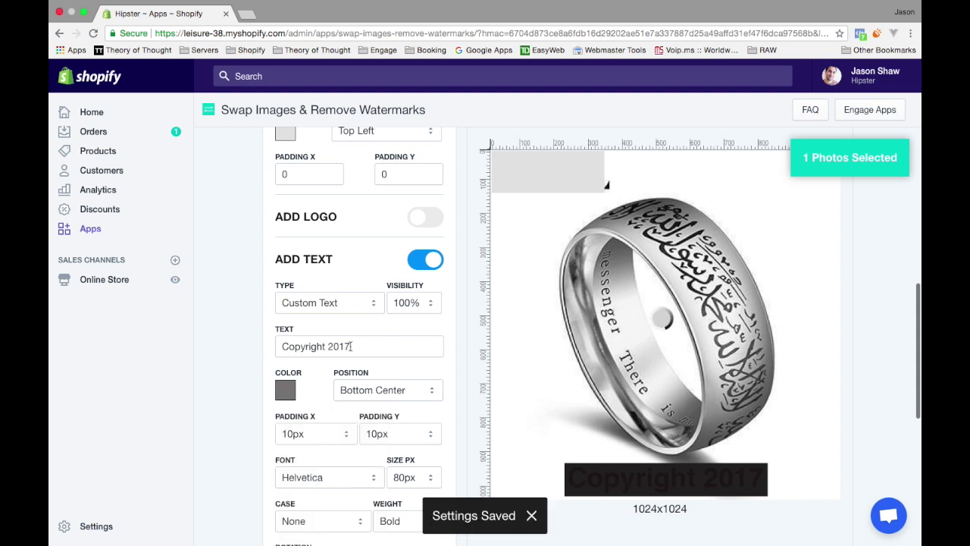
Step: Give the copyright text a light grey background bar and replace the ring photo
scroll(314, 429, down, 2)
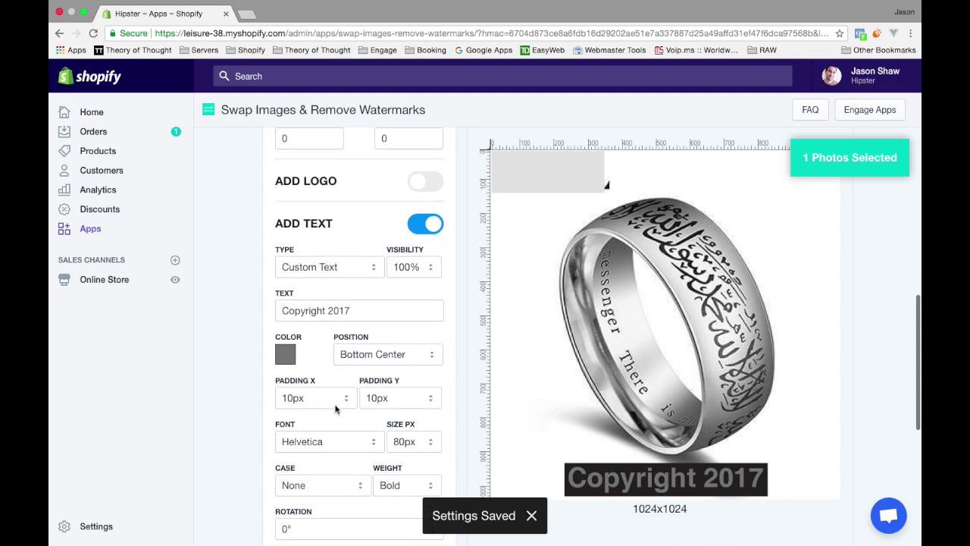
scroll(336, 409, down, 5)
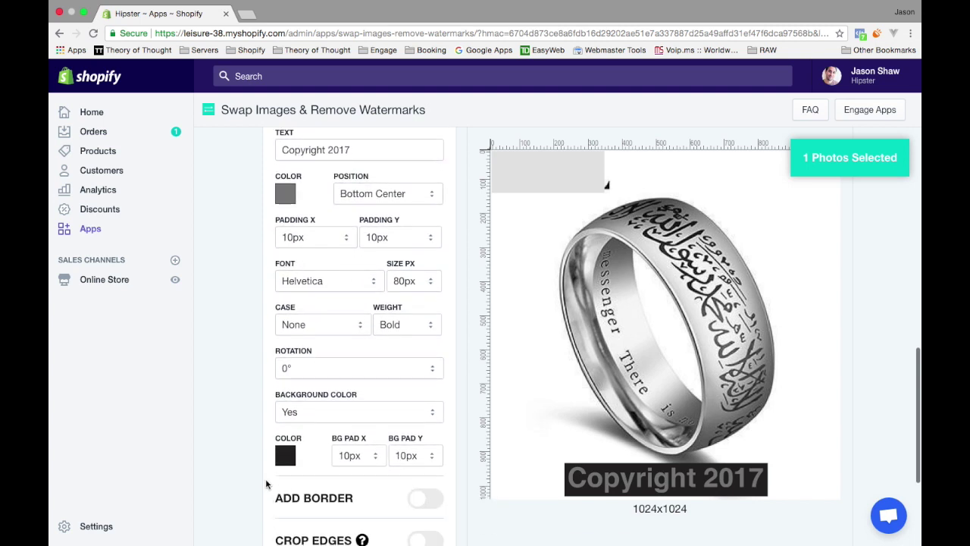
click(286, 457)
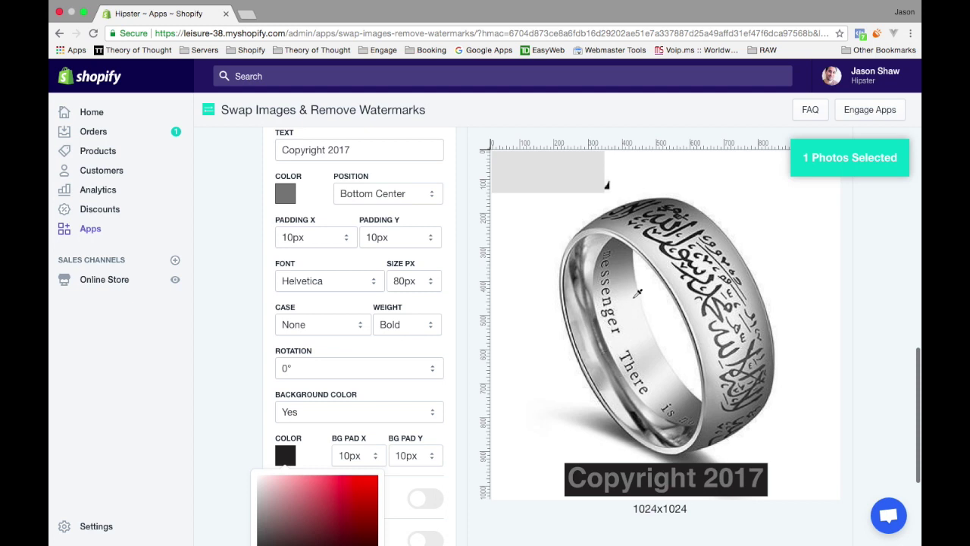
click(659, 319)
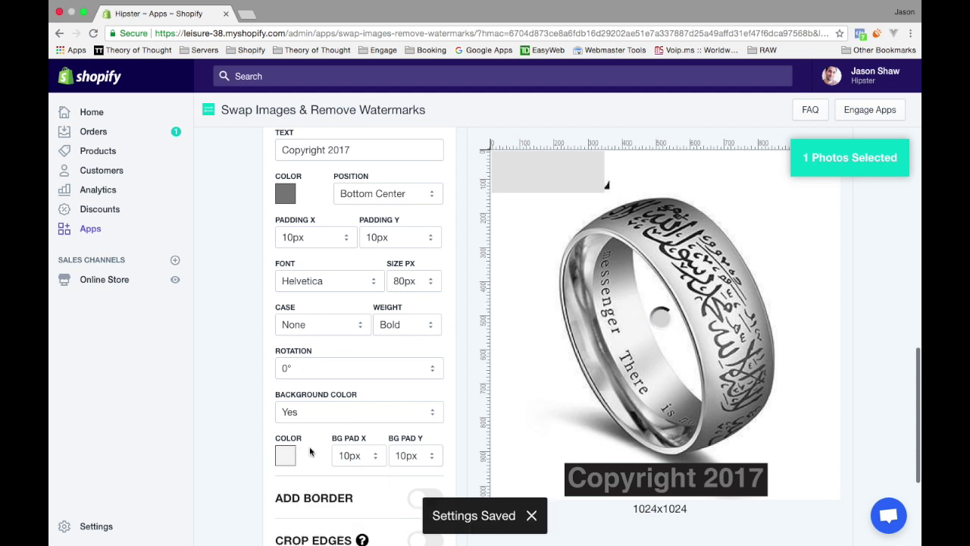
scroll(470, 367, down, 1)
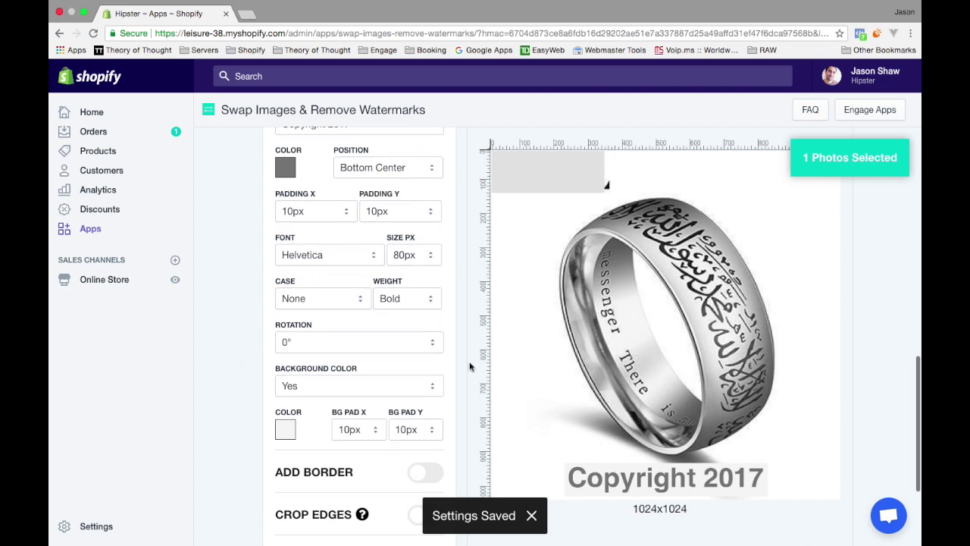
click(479, 228)
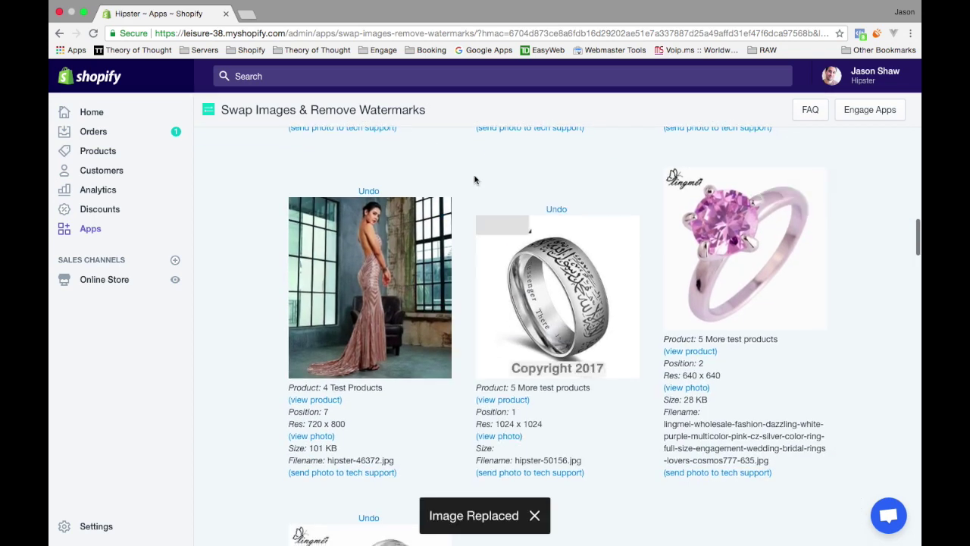
Step: Select the black ring, multi-coloured rings and another ring photo in the gallery
scroll(475, 179, down, 3)
scroll(474, 182, down, 4)
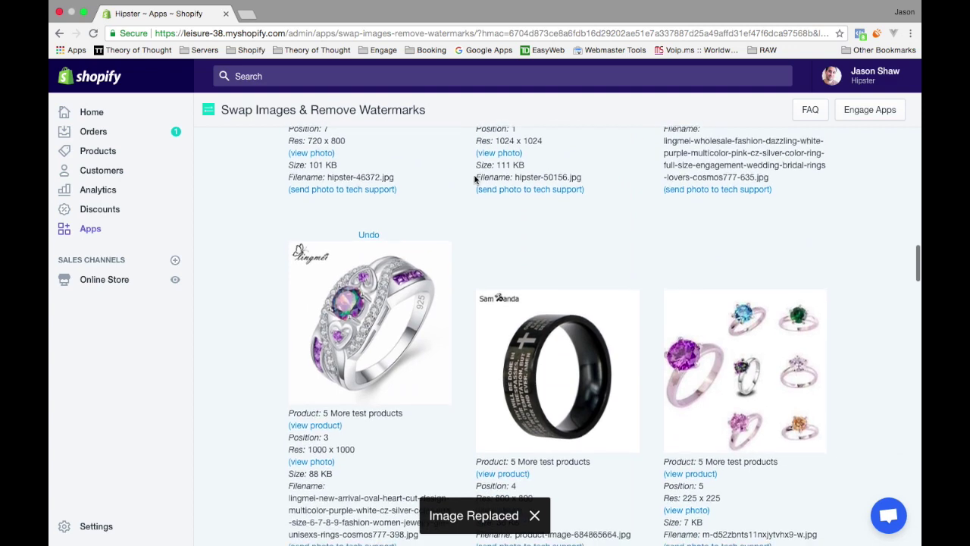
click(538, 172)
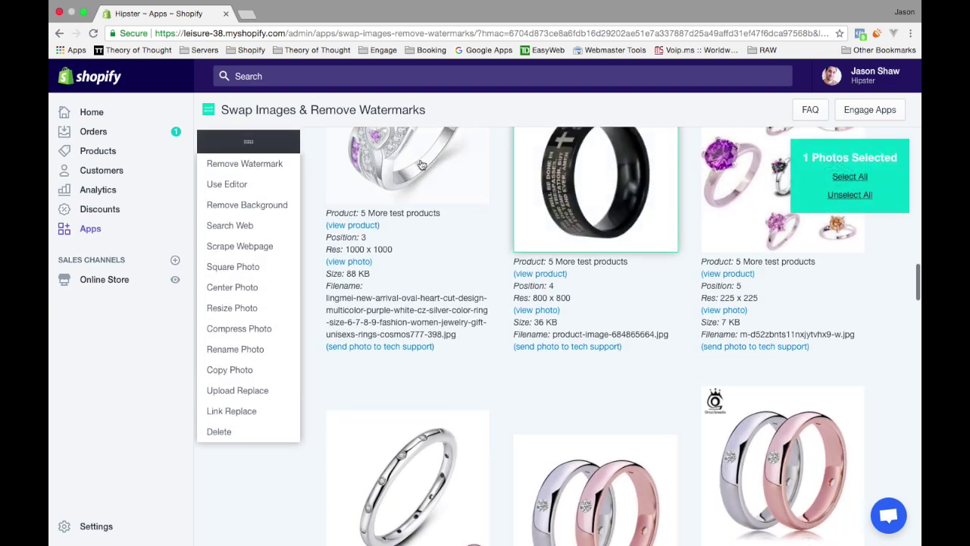
click(757, 219)
scroll(628, 278, down, 3)
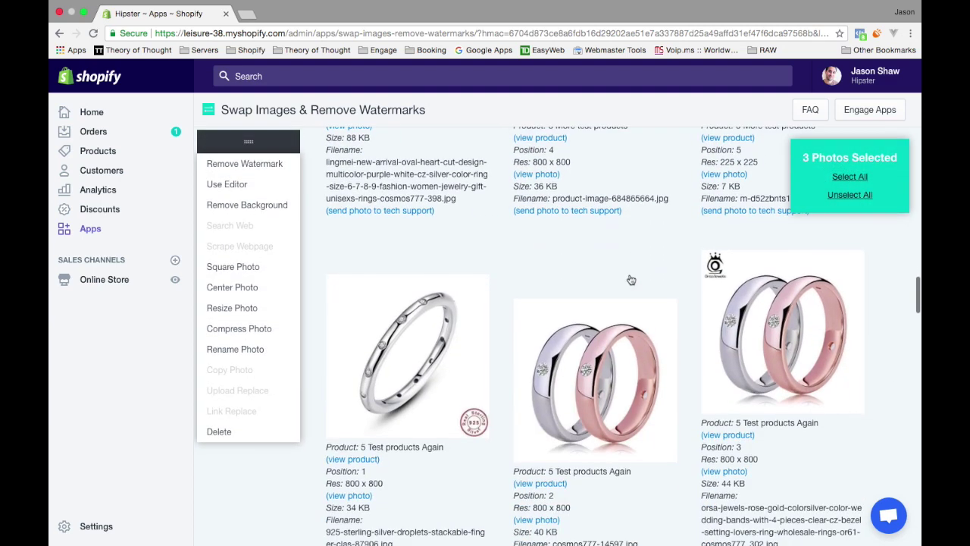
click(750, 315)
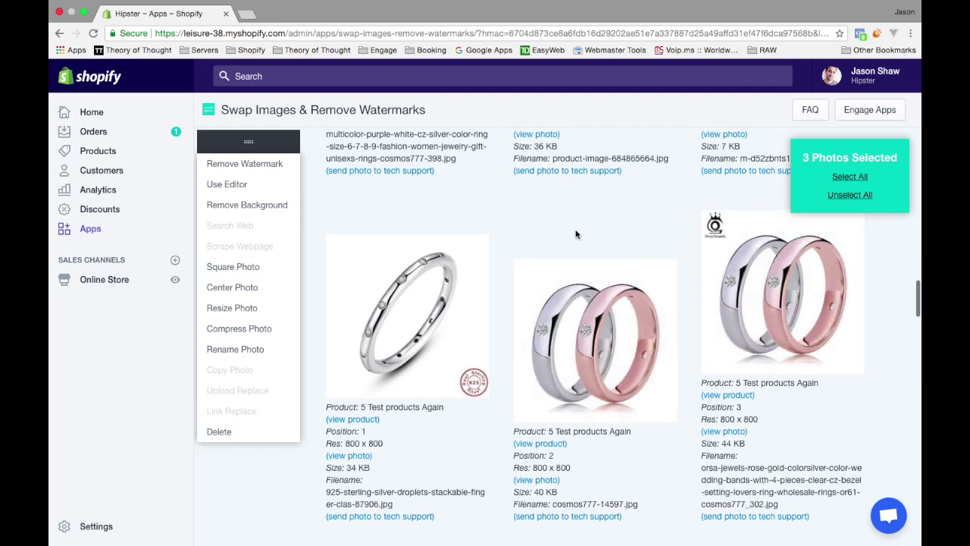
Step: Find the necklace photo further down the gallery and add it as the fourth selection
scroll(531, 250, down, 1)
scroll(493, 269, down, 5)
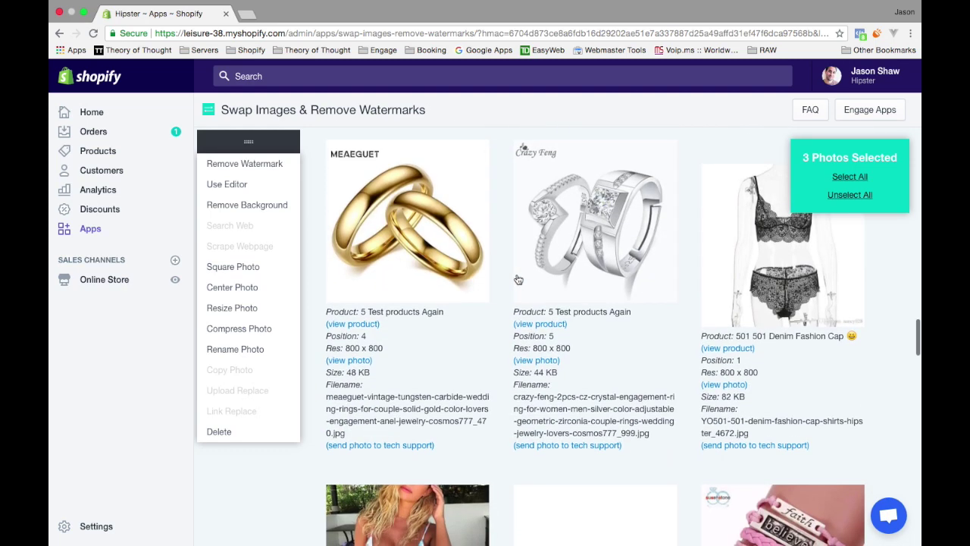
scroll(519, 280, up, 15)
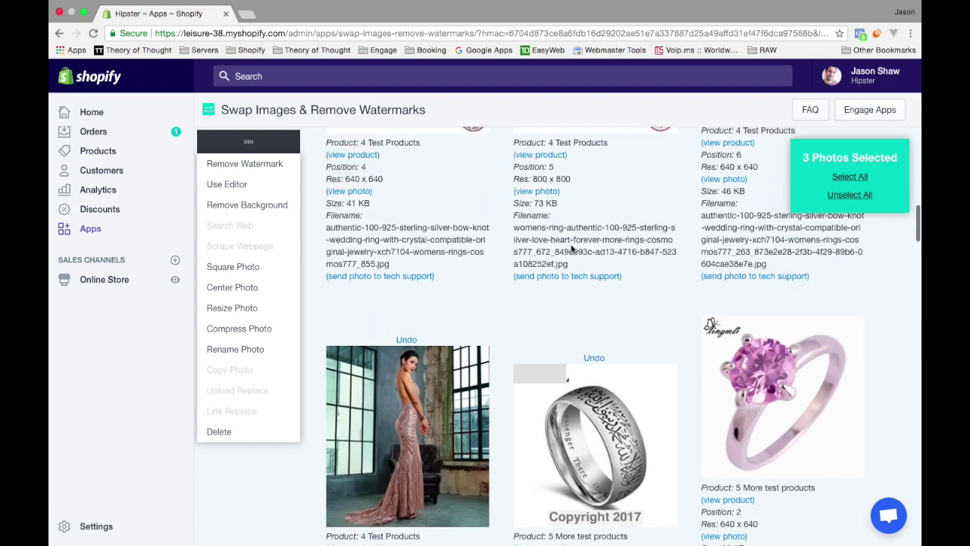
scroll(572, 248, down, 20)
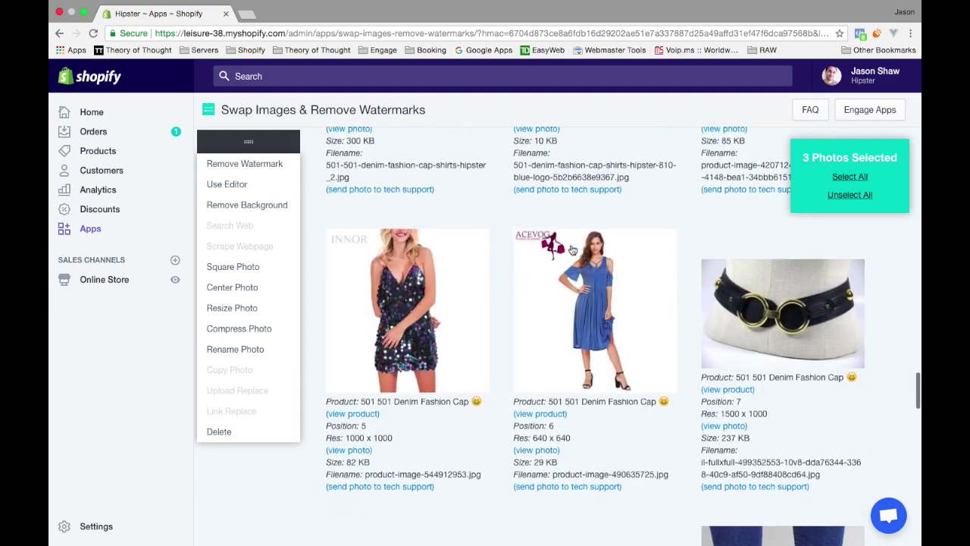
scroll(569, 247, up, 3)
scroll(493, 347, down, 5)
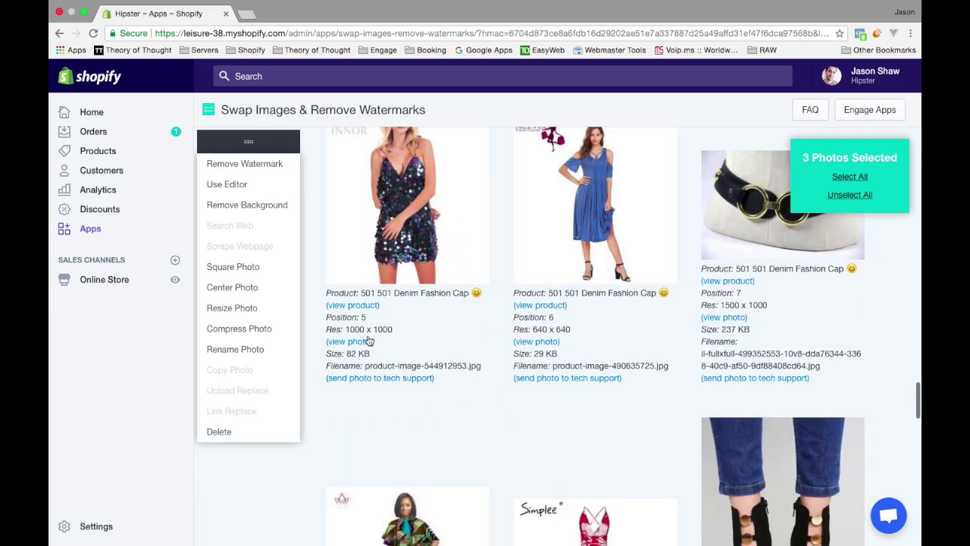
scroll(632, 327, down, 5)
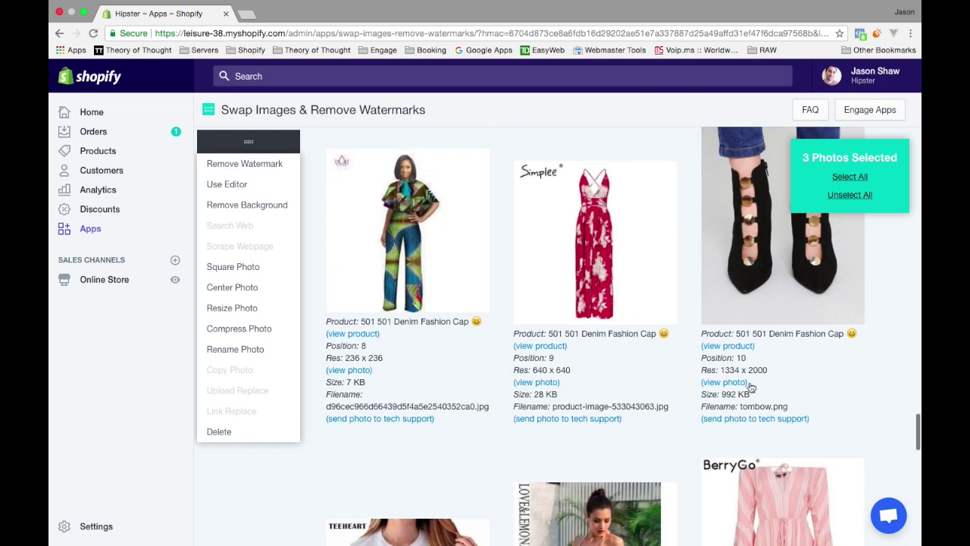
scroll(516, 402, down, 5)
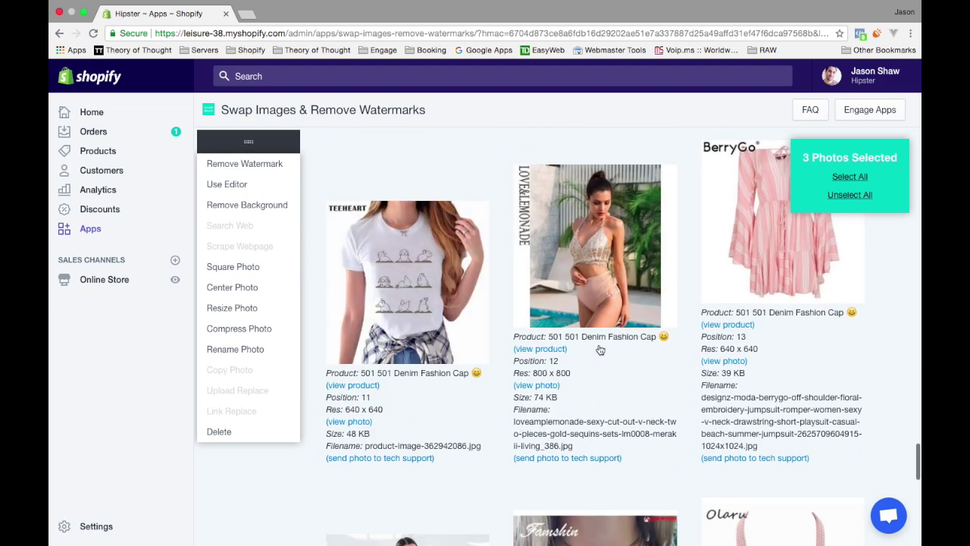
scroll(736, 391, down, 5)
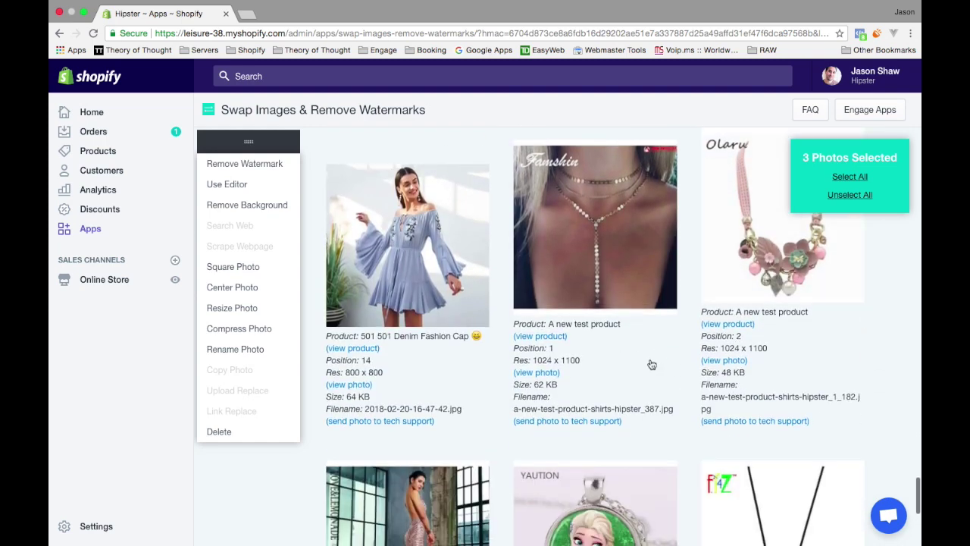
scroll(551, 374, down, 2)
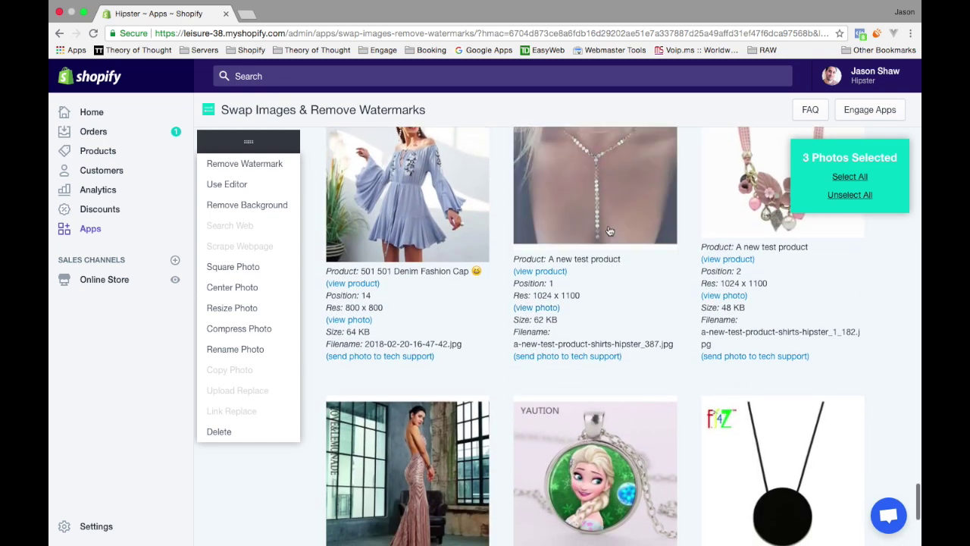
scroll(610, 231, up, 3)
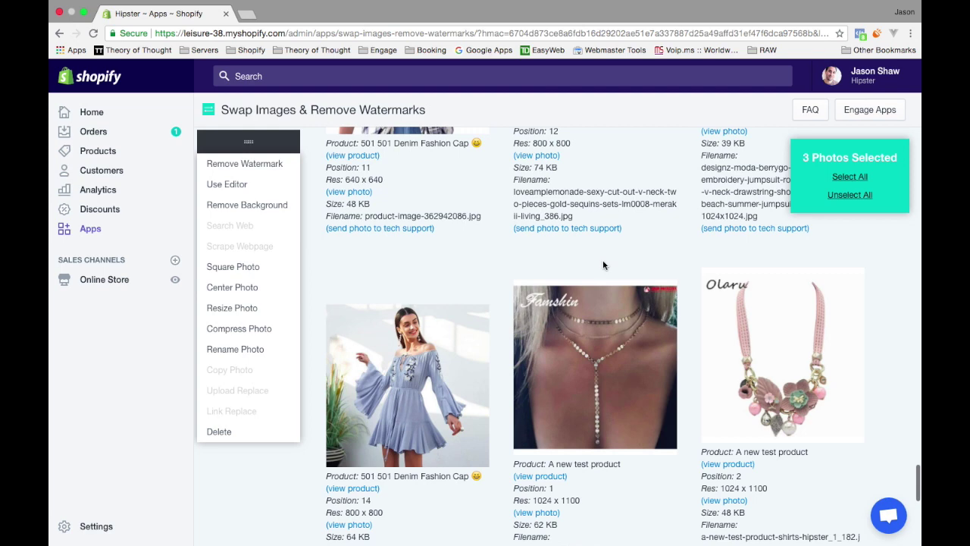
click(592, 341)
scroll(591, 341, up, 2)
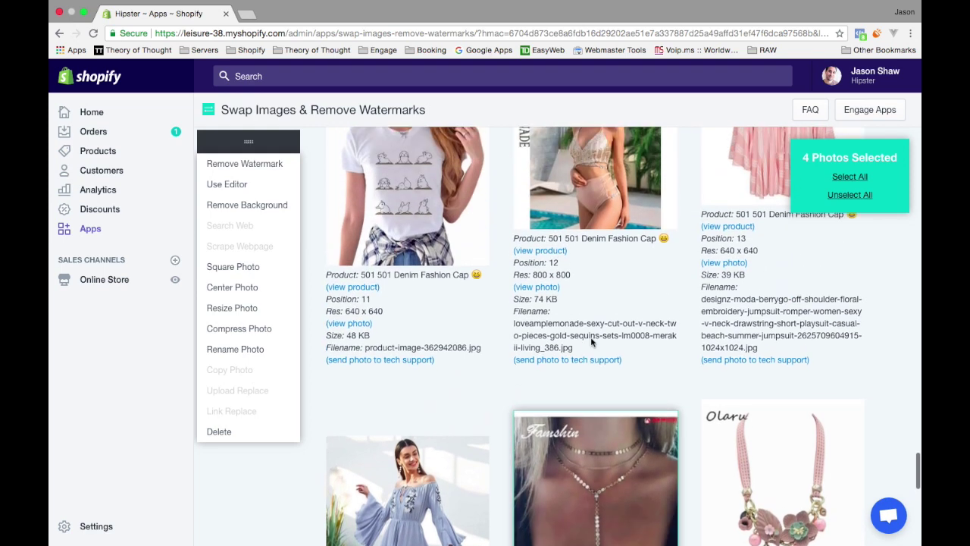
scroll(590, 338, up, 3)
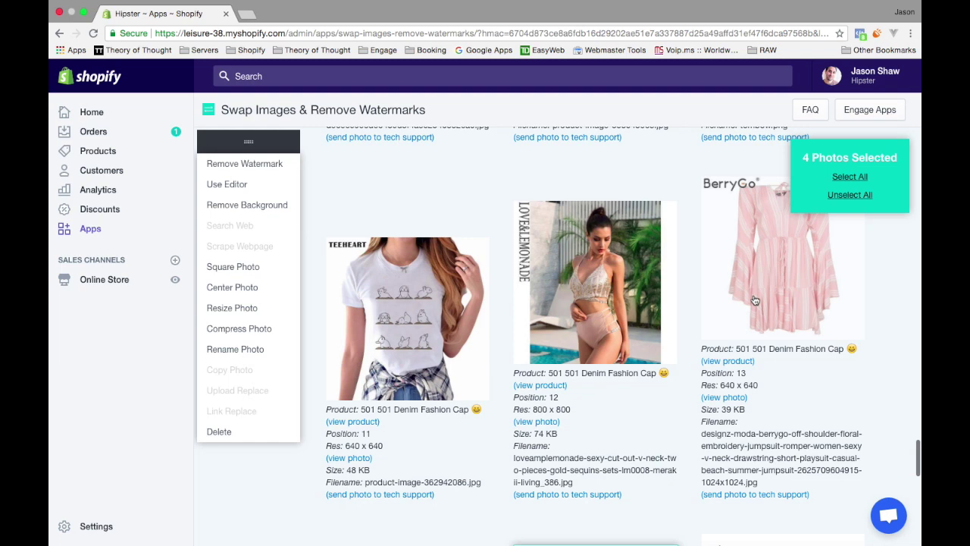
scroll(689, 276, down, 6)
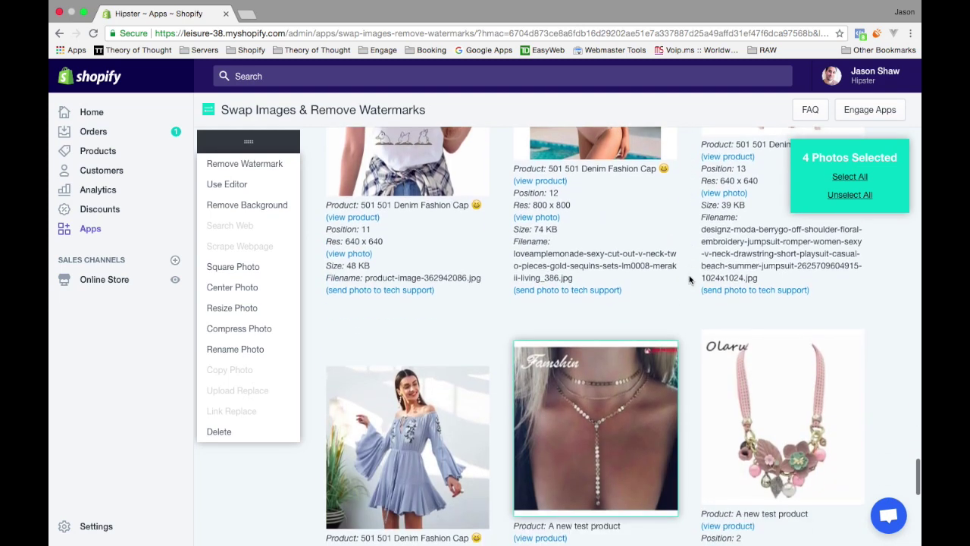
scroll(689, 276, down, 5)
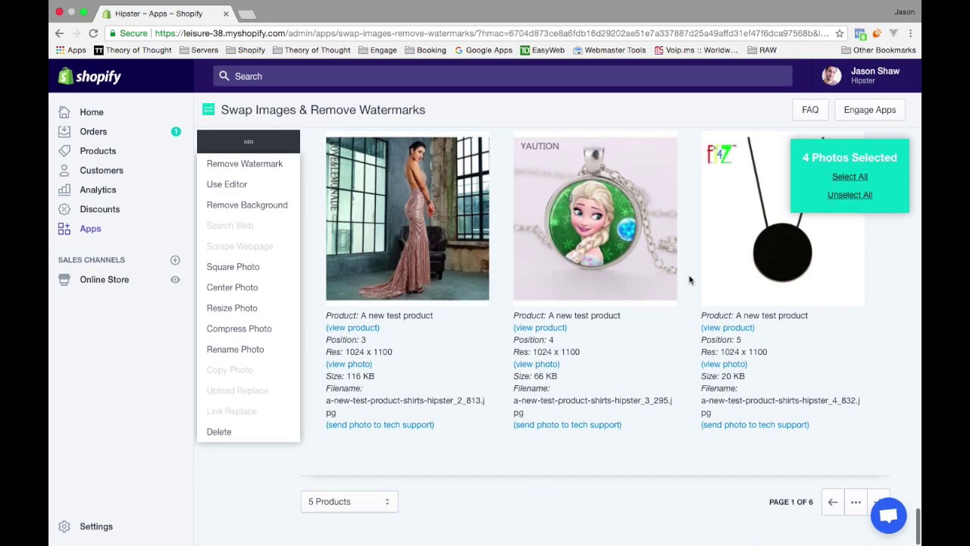
scroll(689, 279, up, 5)
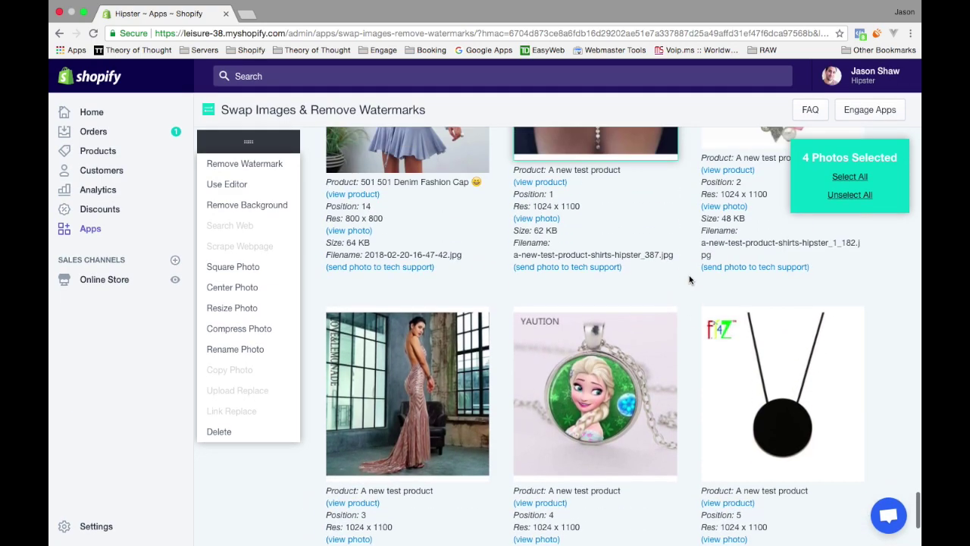
scroll(689, 277, up, 10)
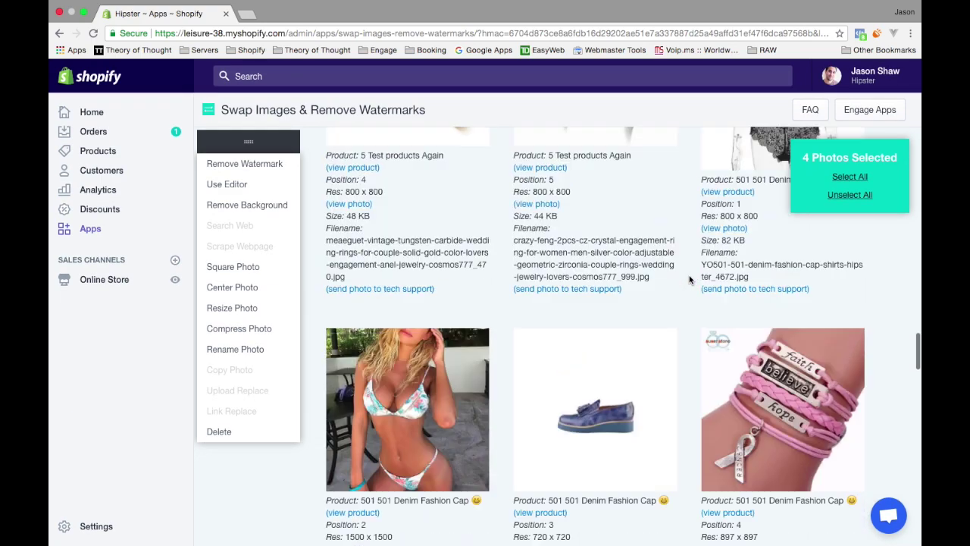
scroll(689, 277, up, 1)
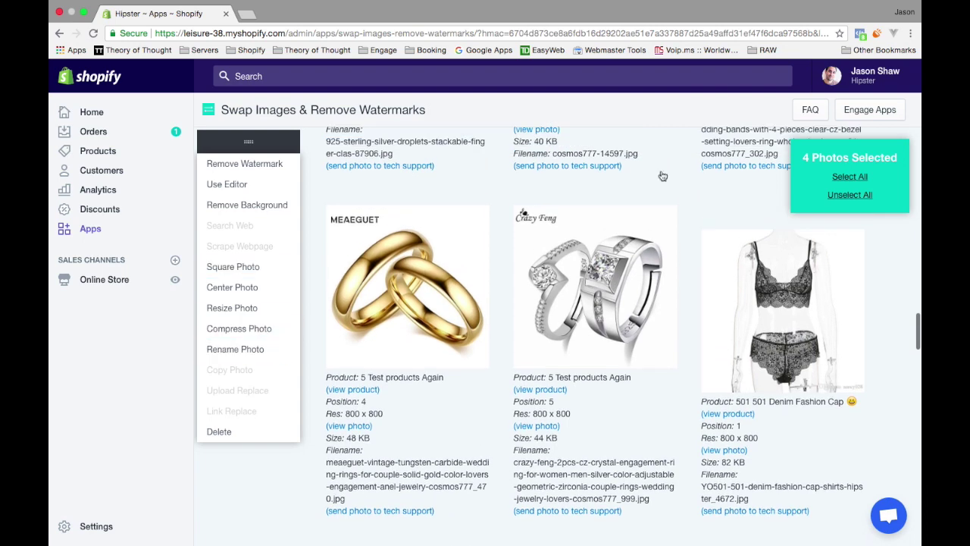